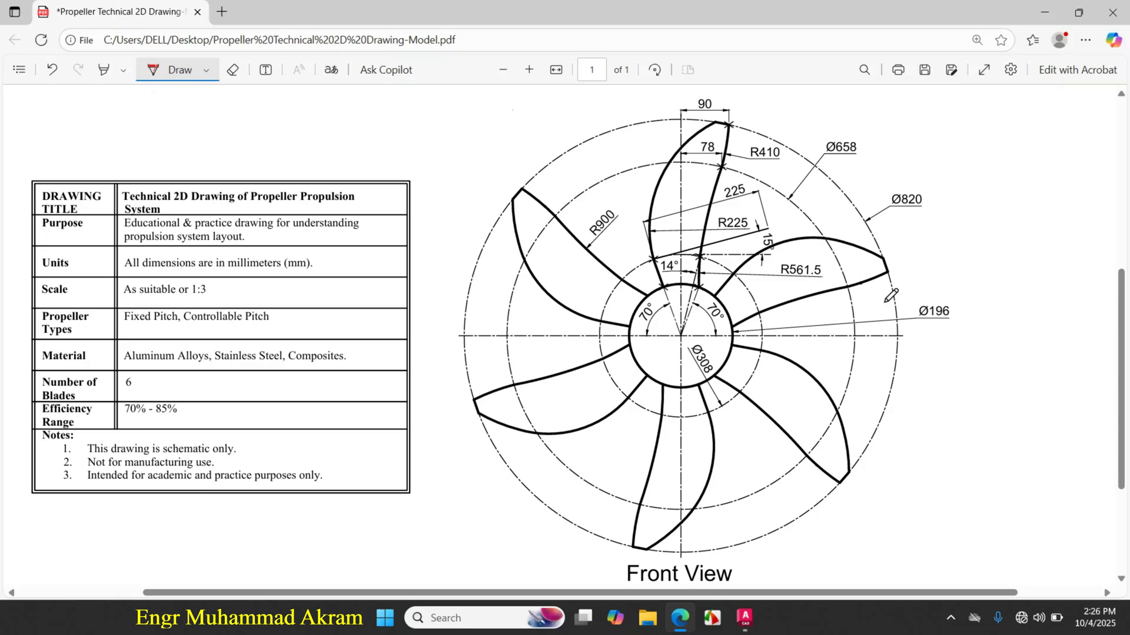
- Mark the Ø308, Ø196, Ø658 and Ø820 diameters in red ink on the propeller PDF
drag(690, 360, 708, 375)
drag(727, 335, 752, 332)
drag(927, 319, 950, 321)
mouse_move(791, 216)
mouse_down()
mouse_move(794, 195)
mouse_move(861, 157)
mouse_up()
drag(854, 228, 923, 211)
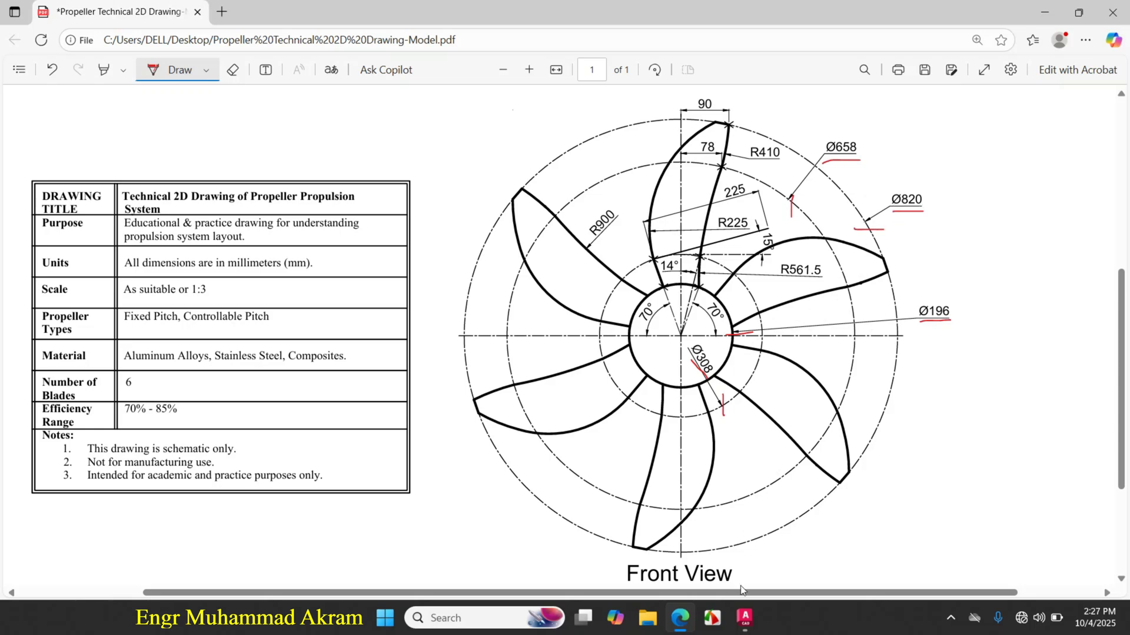
click(745, 618)
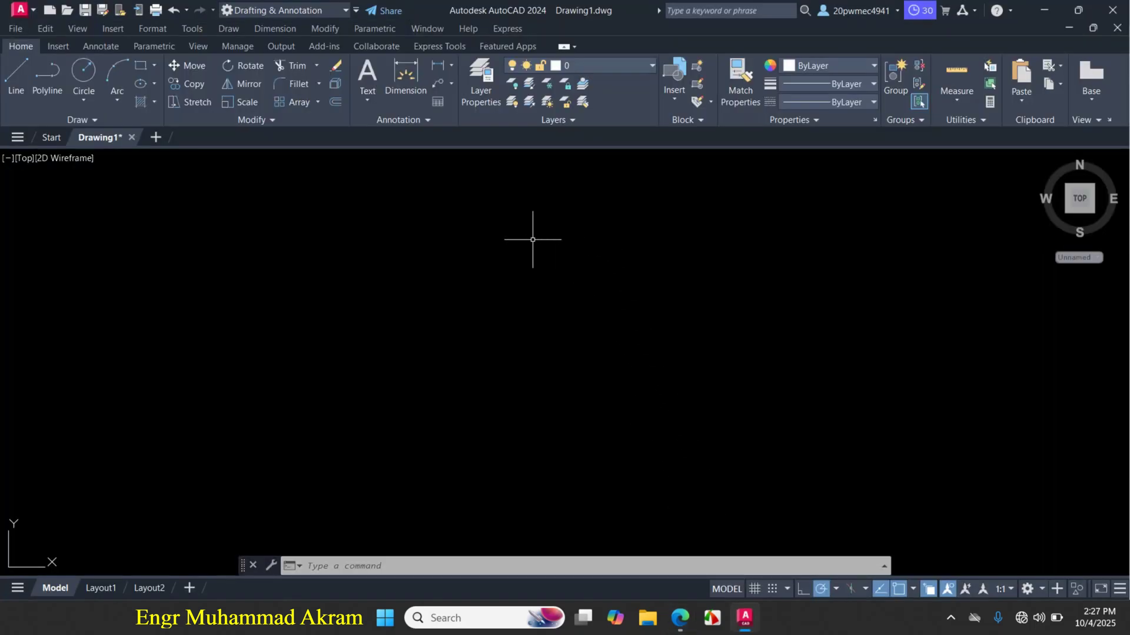
- Set the Drawing Units insertion scale to Millimeters
text(cun)
key(Return)
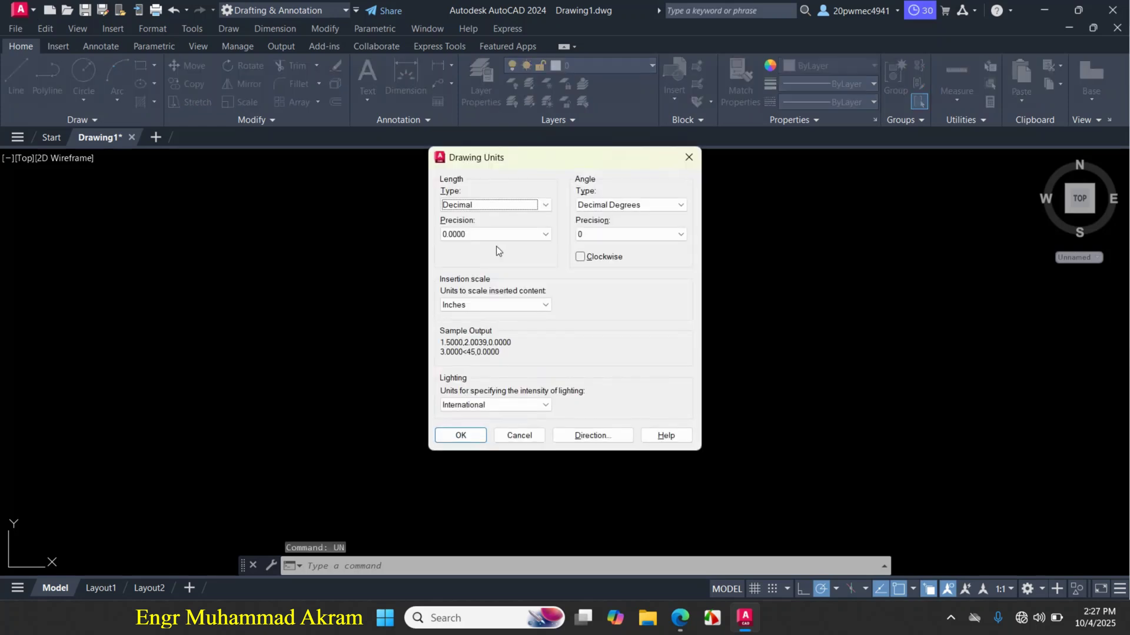
click(524, 305)
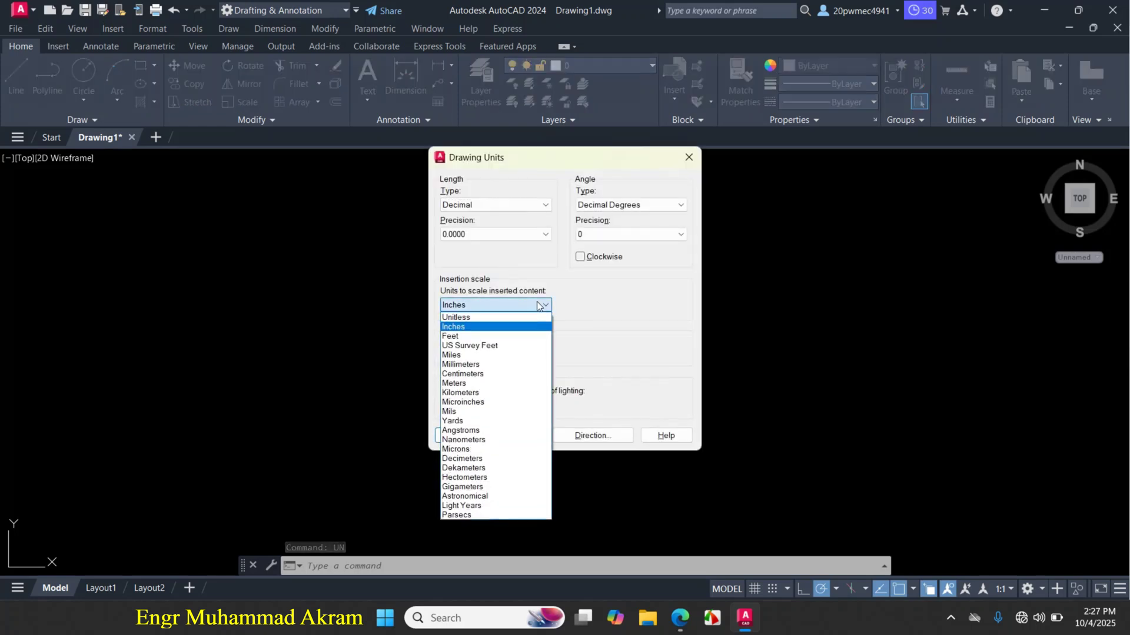
click(518, 365)
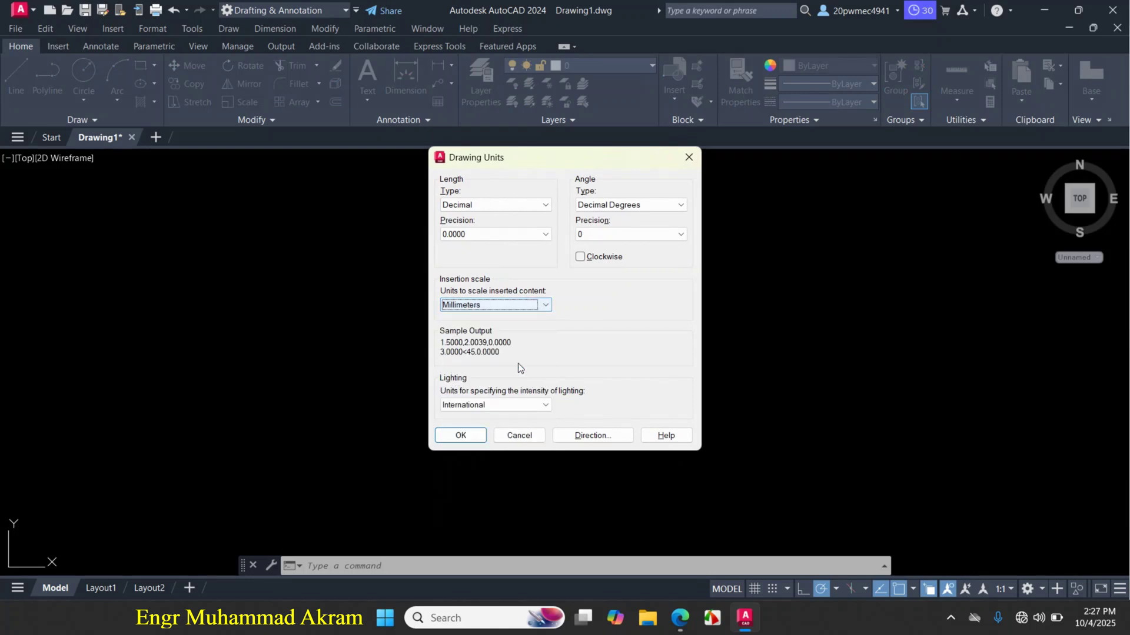
click(462, 437)
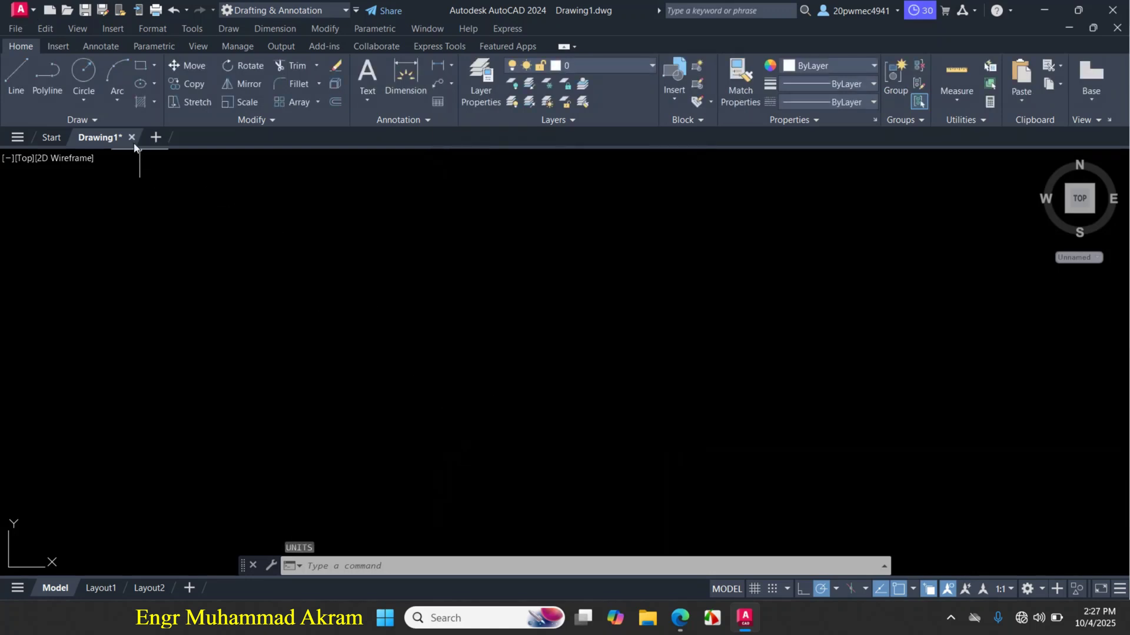
- Draw the Ø196 circle and a concentric Ø308 circle using Center, Diameter
click(84, 101)
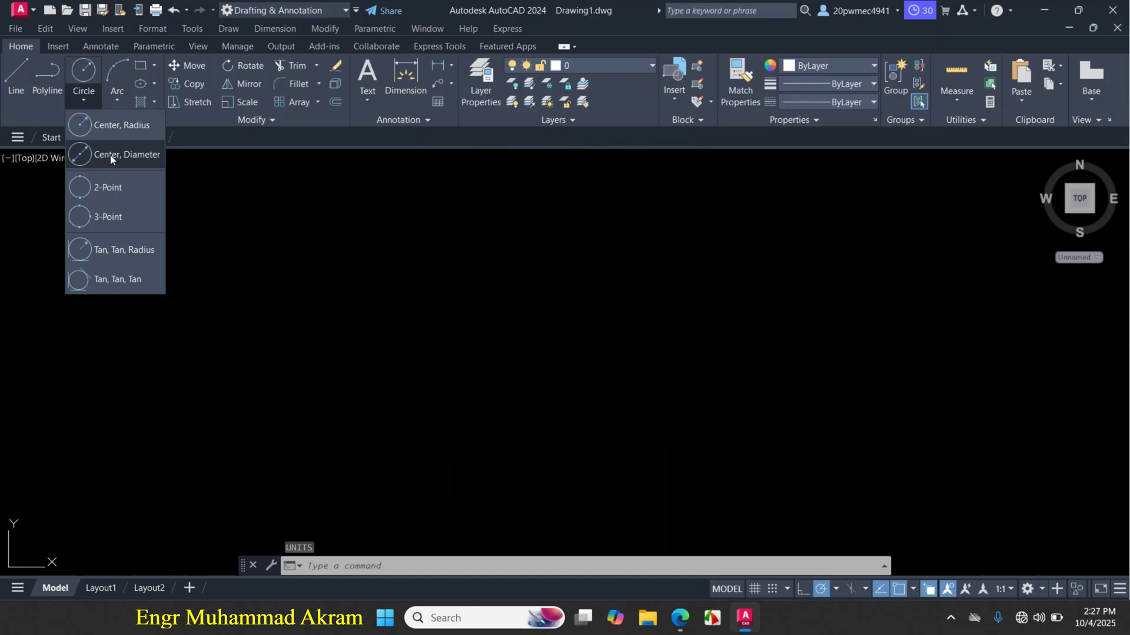
click(111, 156)
click(555, 306)
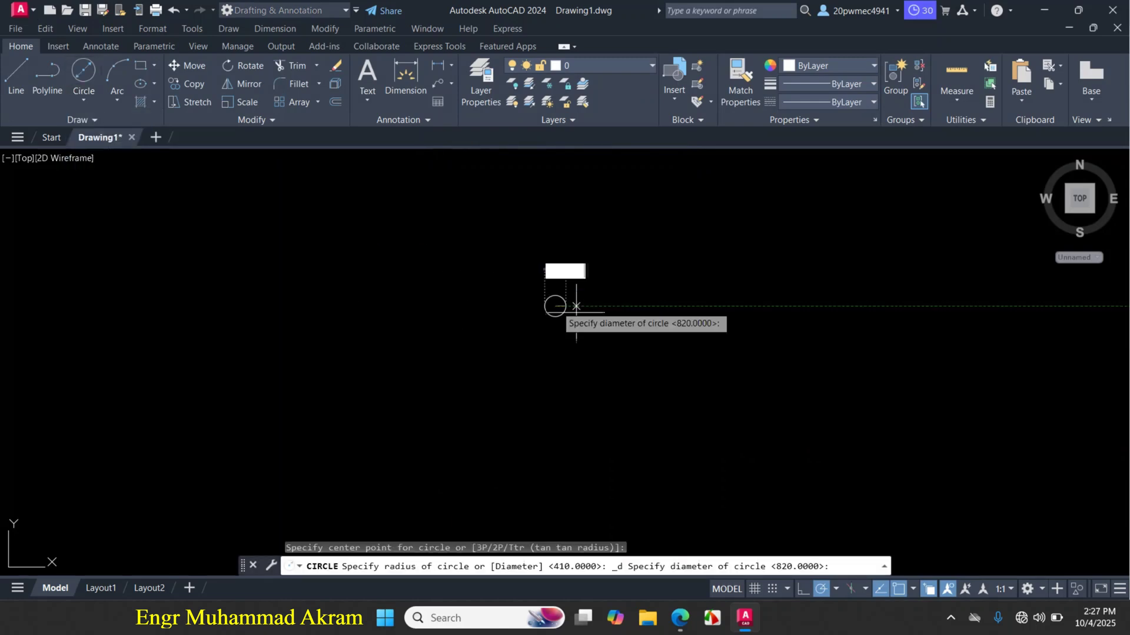
text(196)
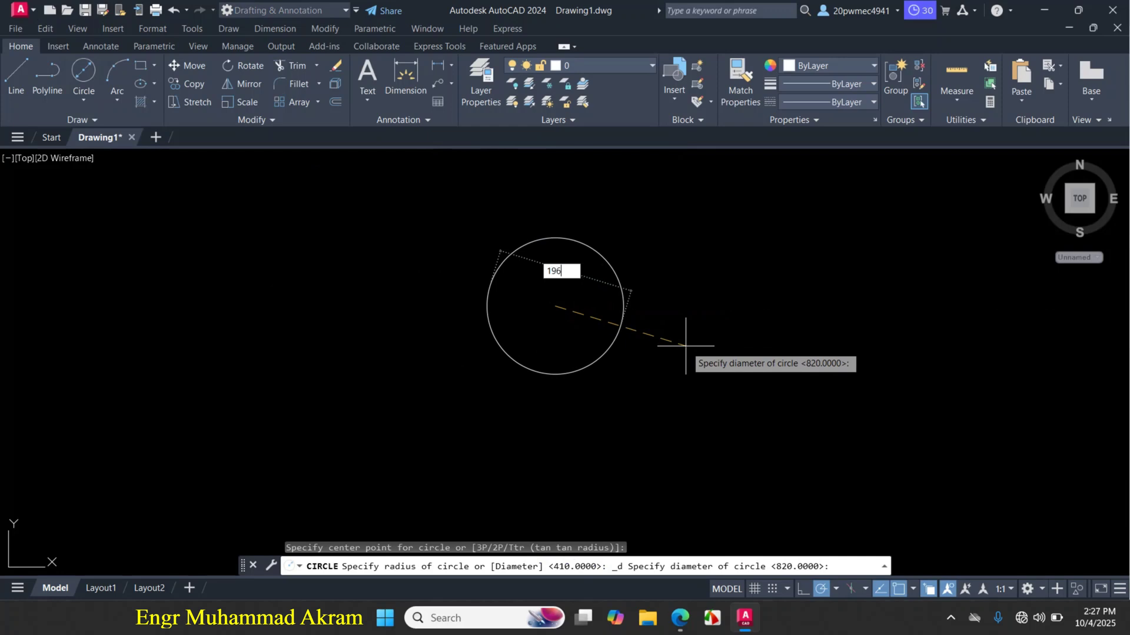
key(Return)
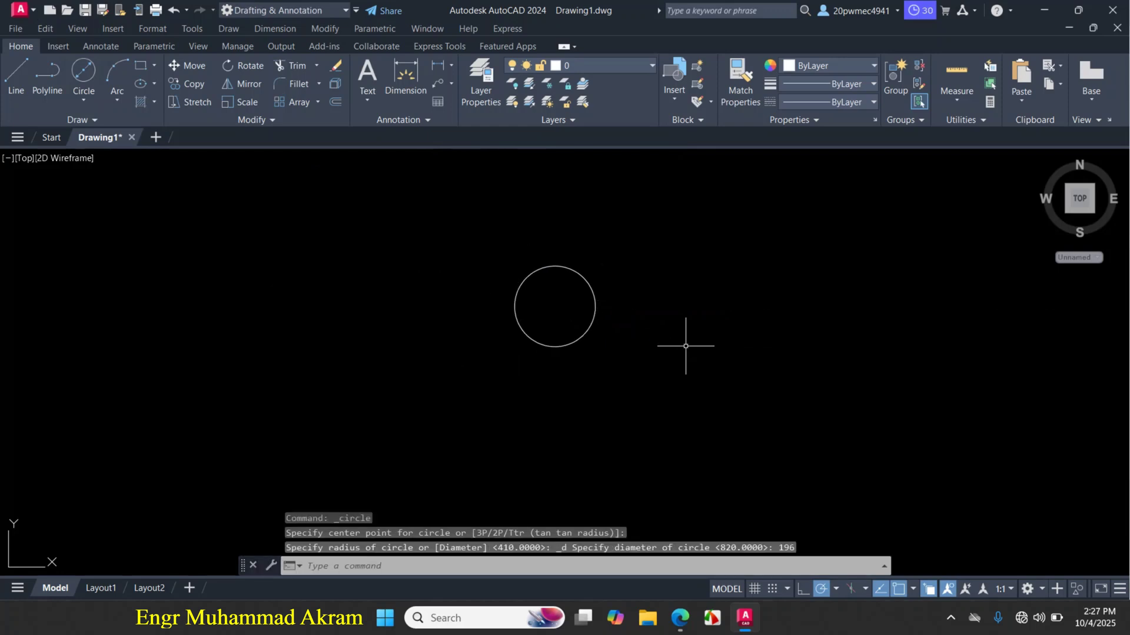
click(84, 100)
click(115, 154)
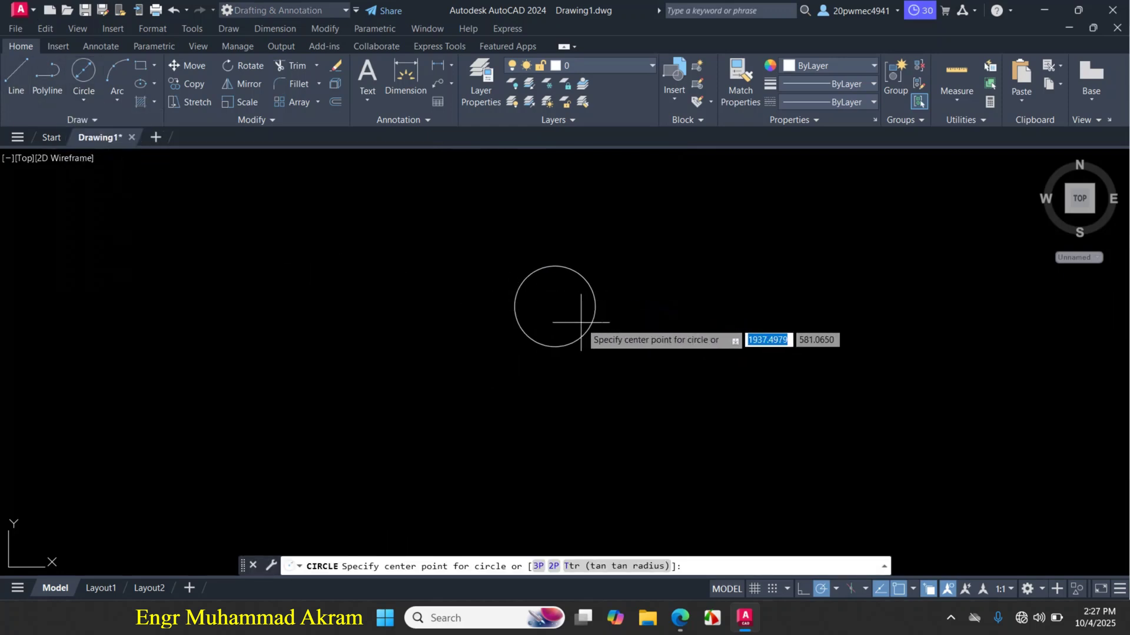
click(555, 307)
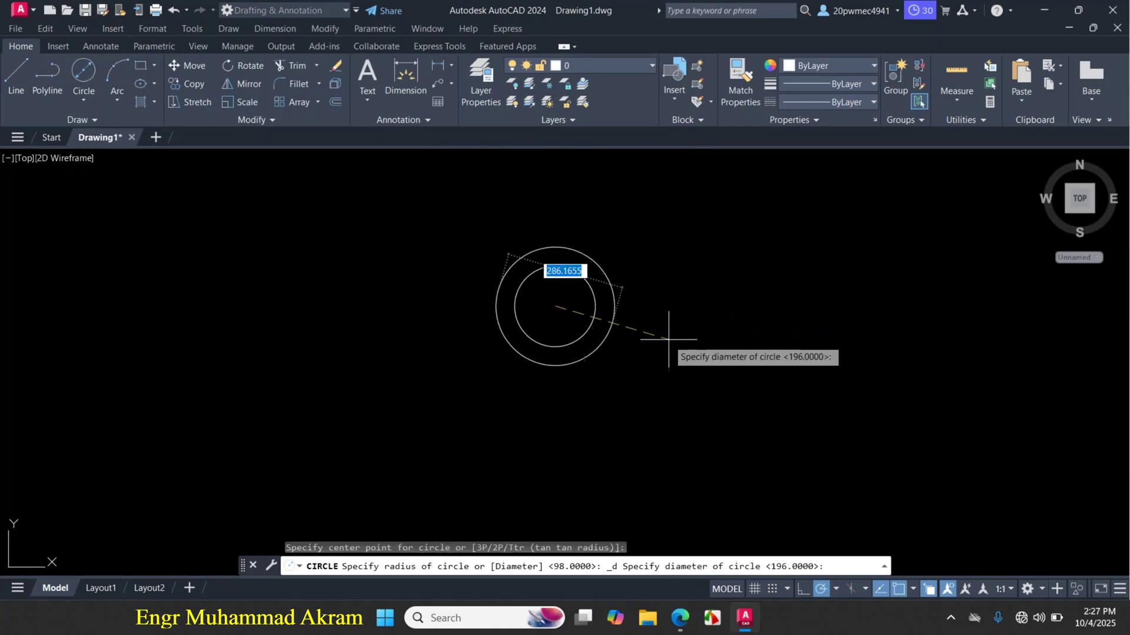
text(308)
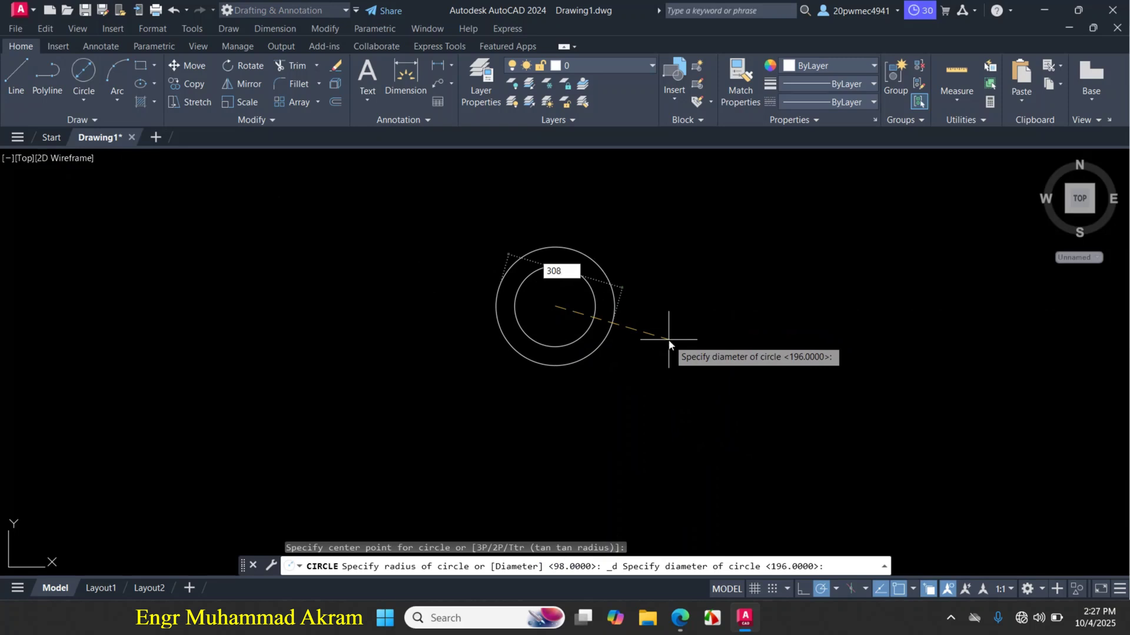
key(Return)
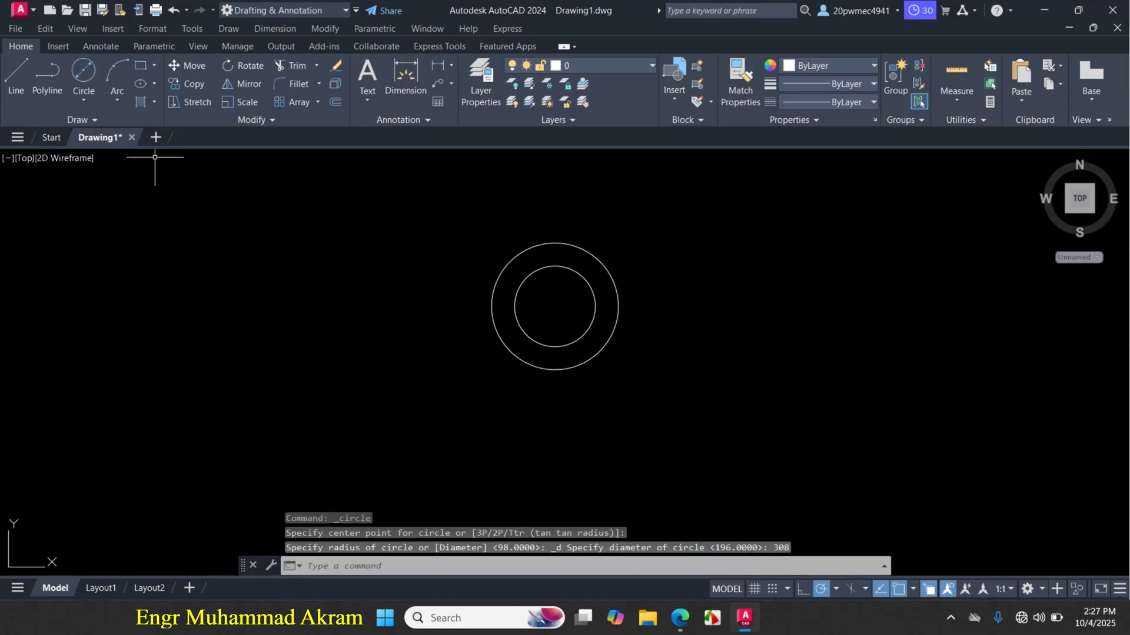
- Add Ø658 and Ø820 circles on the same centre
click(89, 79)
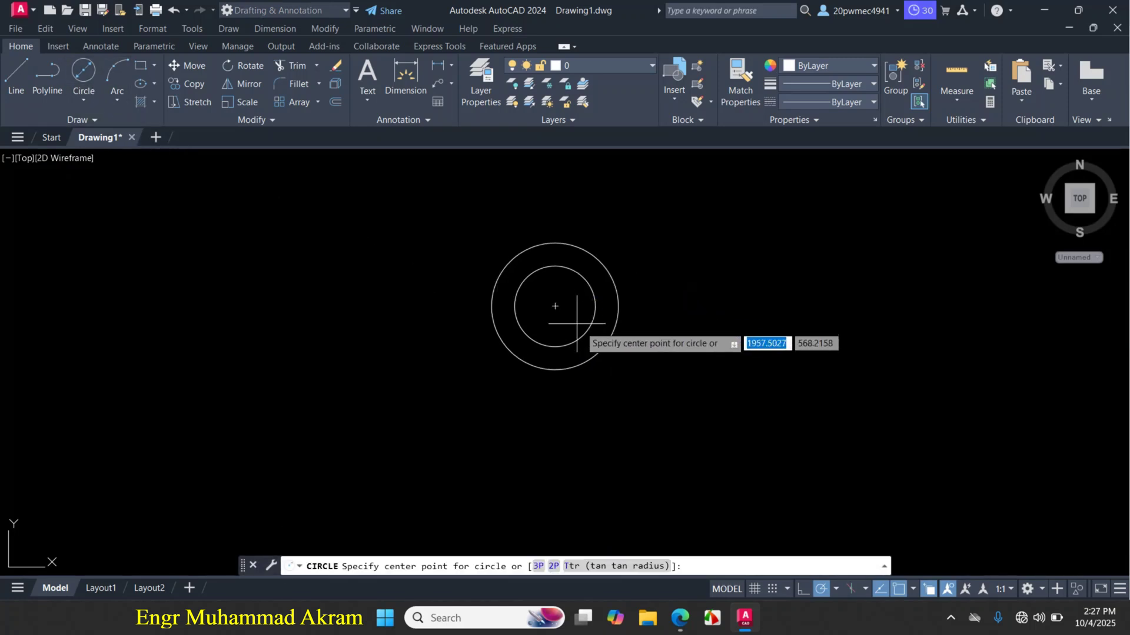
click(555, 306)
text(65)
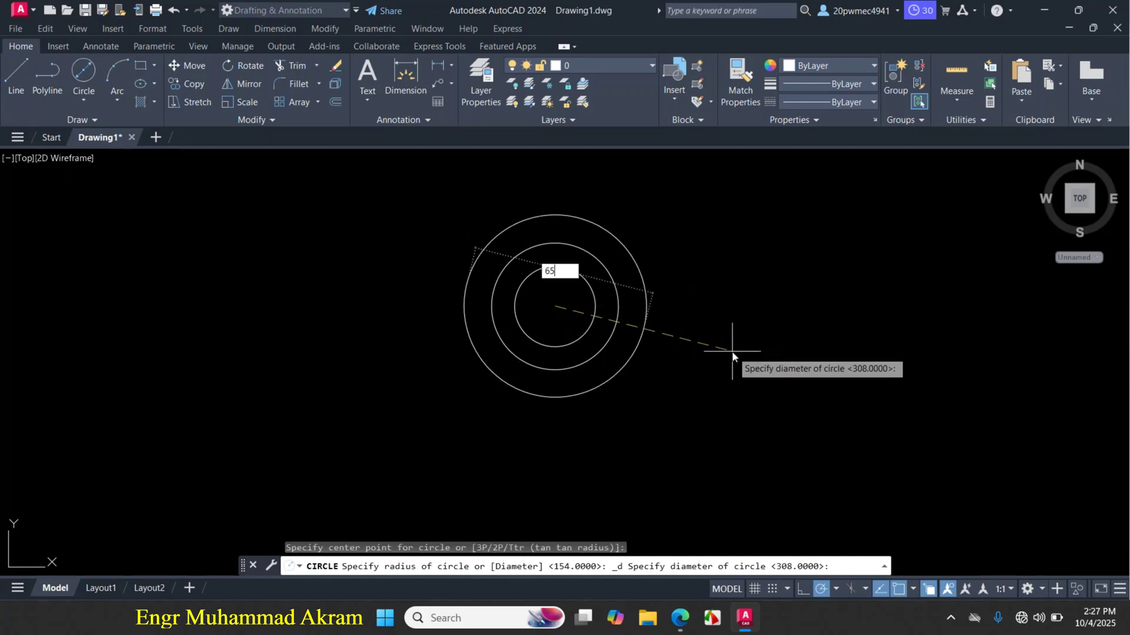
text(8)
key(Return)
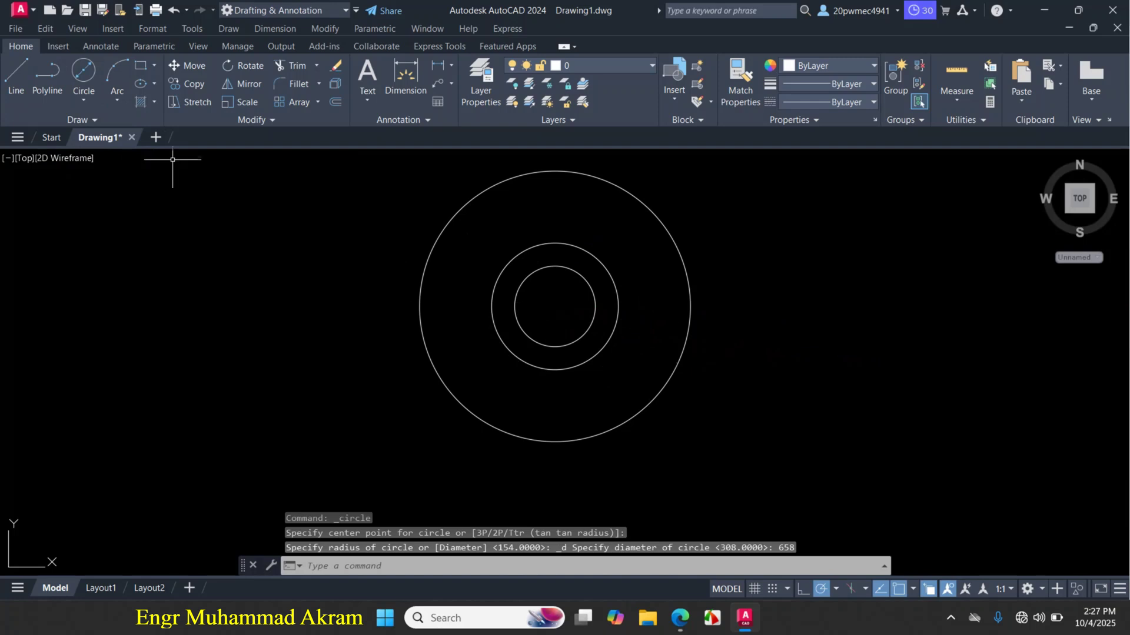
click(99, 88)
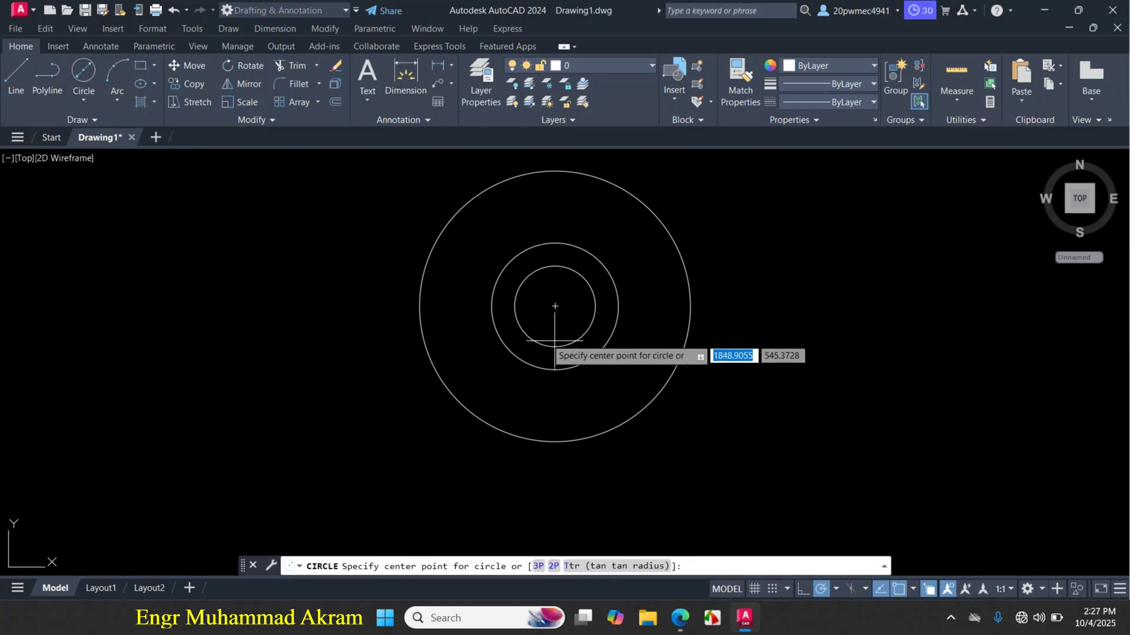
click(555, 306)
text(82)
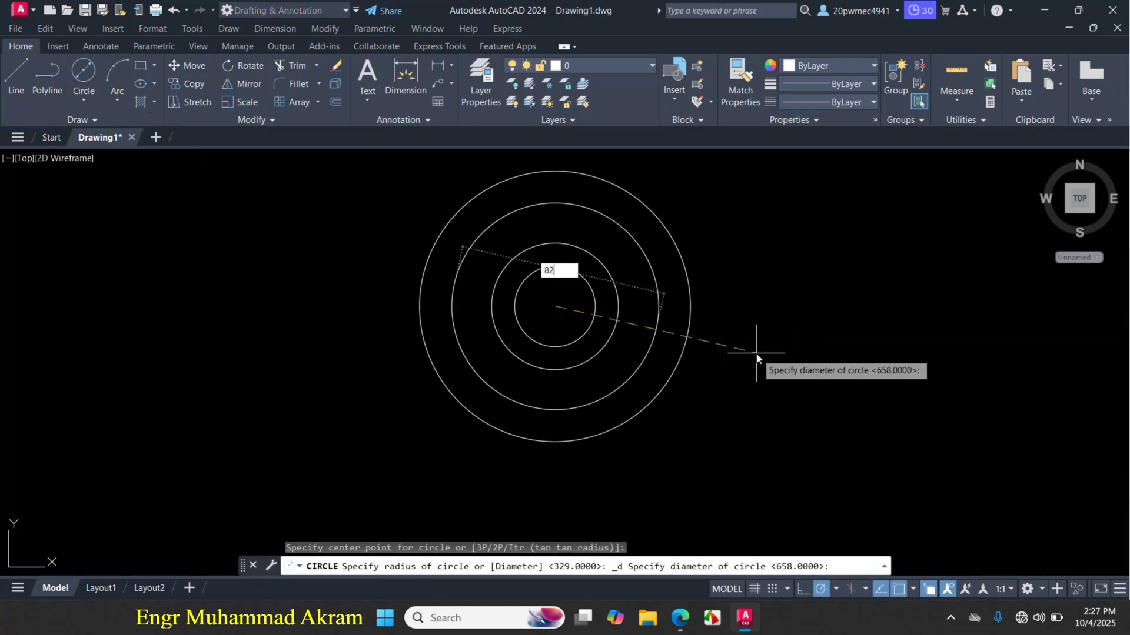
text(0)
key(Return)
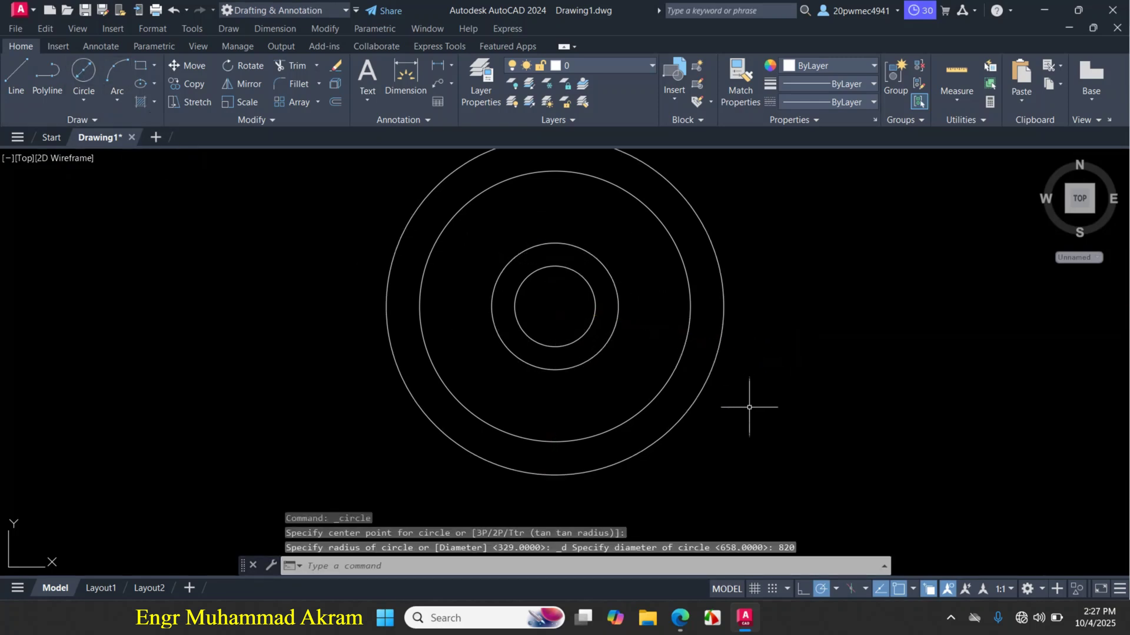
click(681, 617)
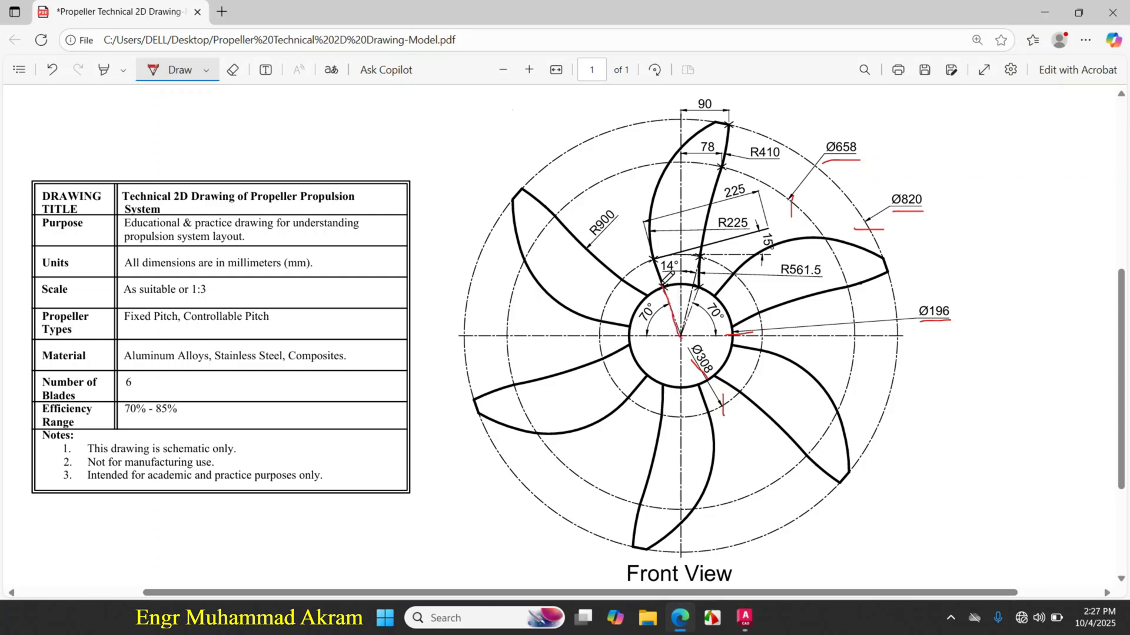
- Ink the horizontal hub centreline and the angled lines near the 14°, R225 and 15° dimensions
drag(649, 250, 665, 260)
drag(676, 338, 866, 334)
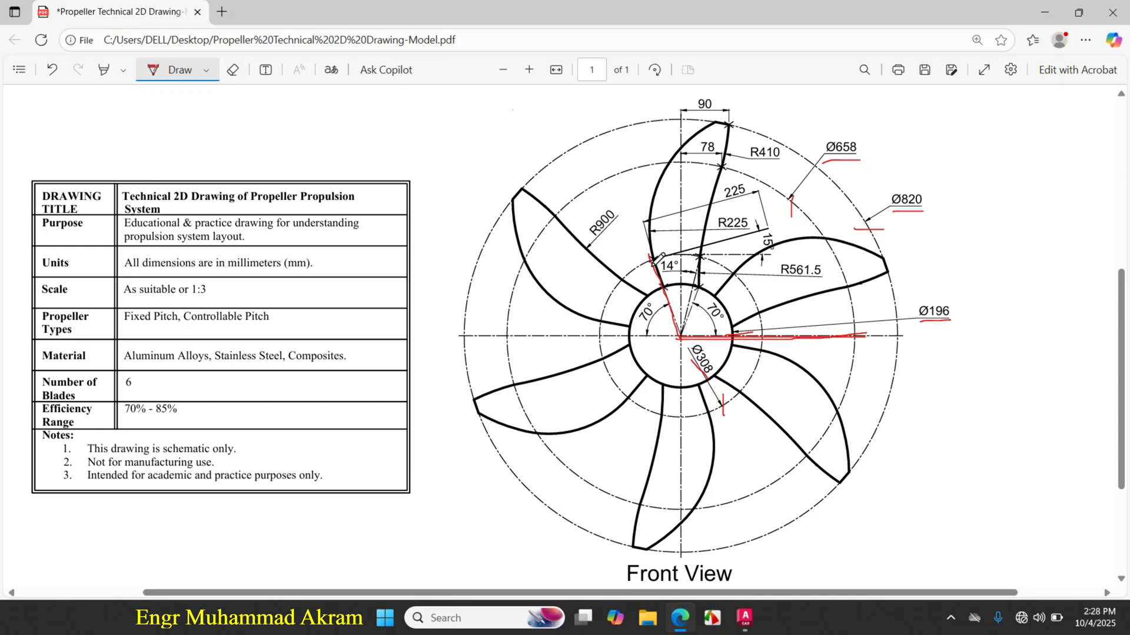
mouse_move(644, 232)
mouse_down()
mouse_move(653, 259)
mouse_move(730, 275)
mouse_move(759, 335)
mouse_up()
drag(679, 337, 610, 339)
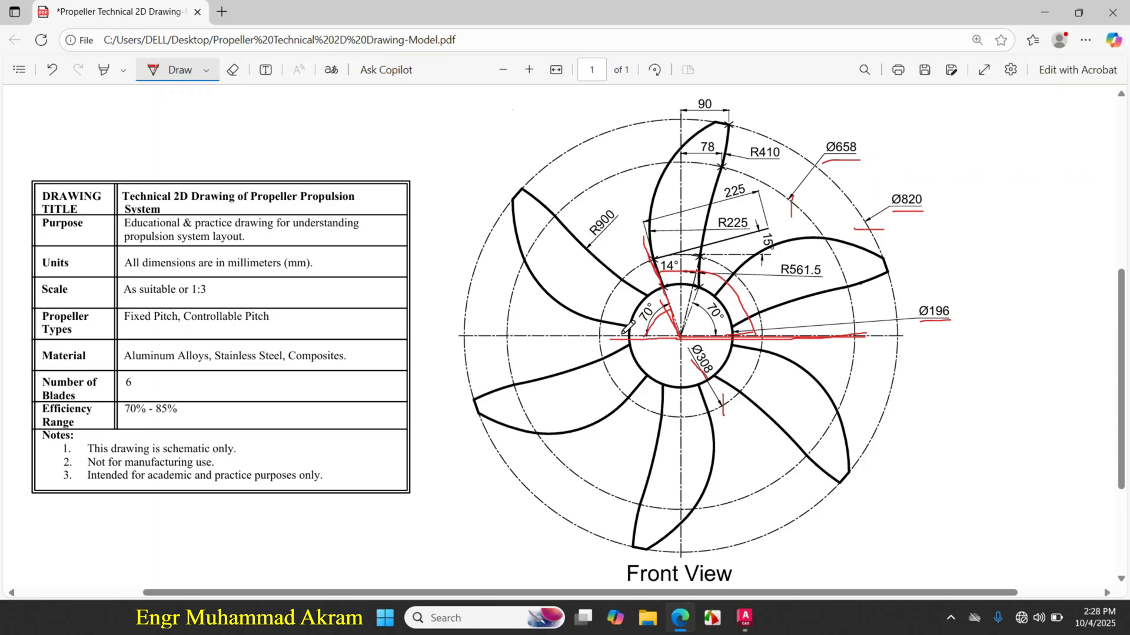
mouse_move(713, 206)
mouse_down()
mouse_move(726, 246)
mouse_move(762, 217)
mouse_move(769, 243)
mouse_up()
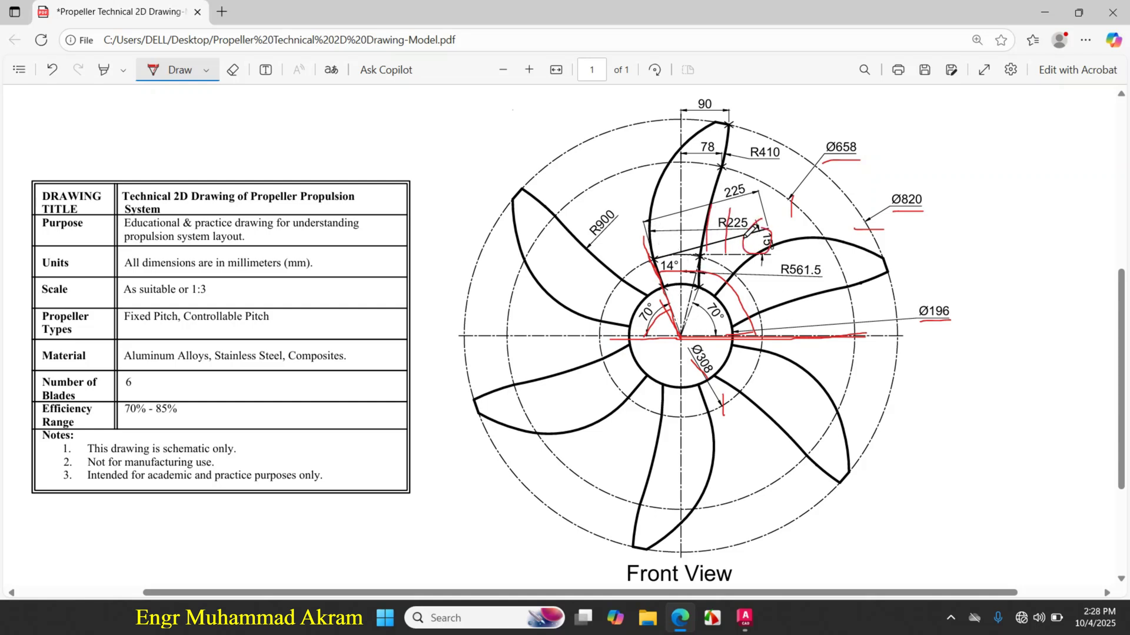
- Draw a line from the concentric circles' centre at a 110° angle
click(745, 618)
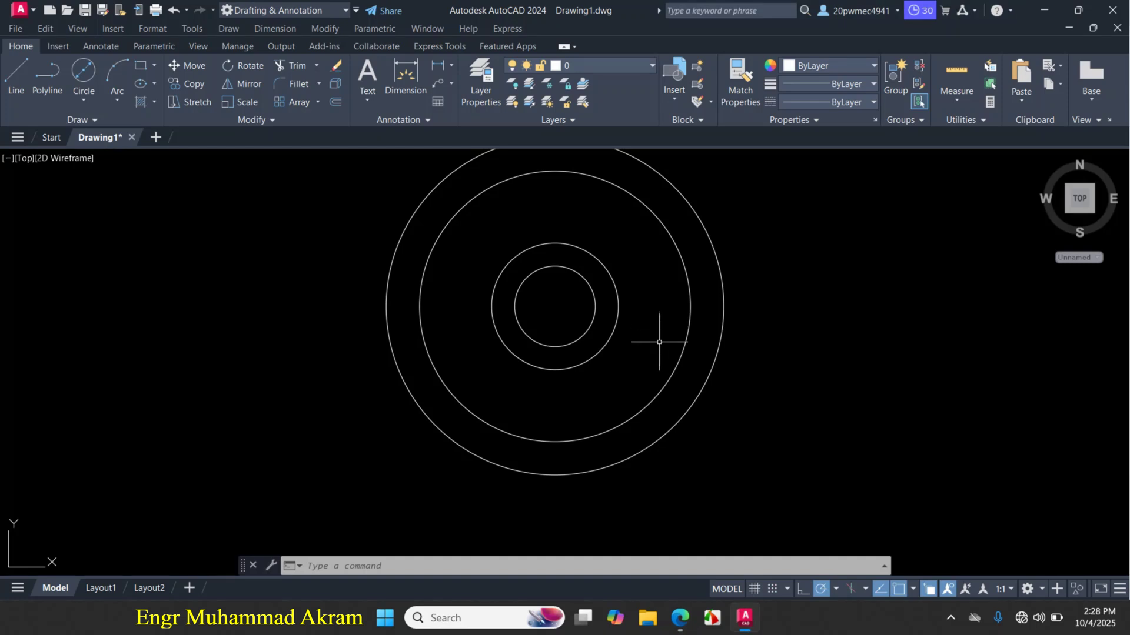
click(20, 87)
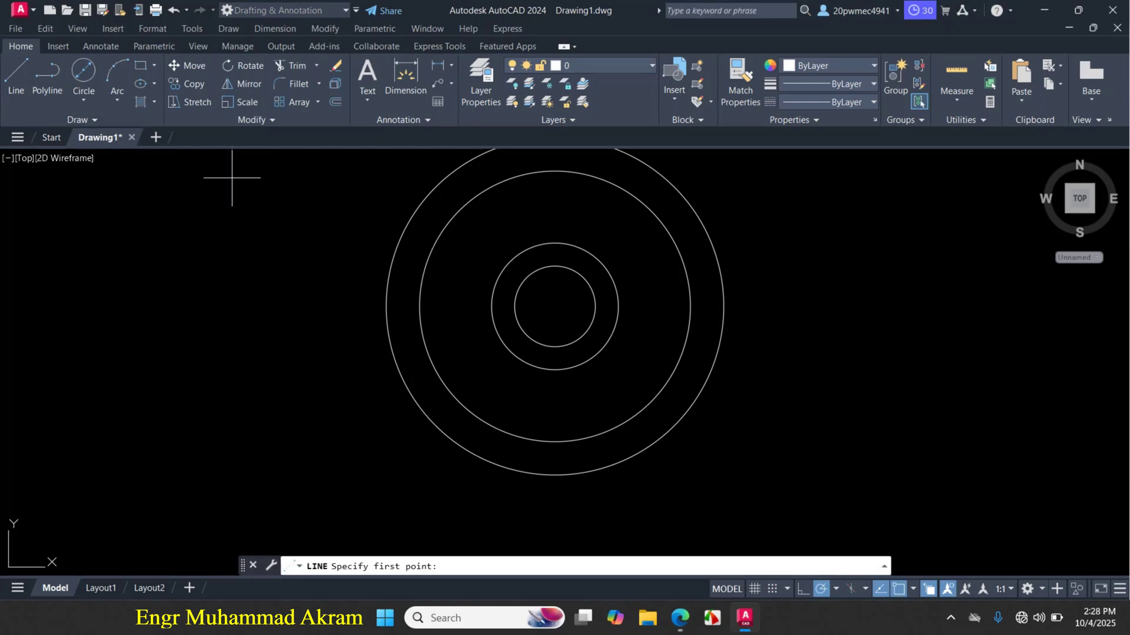
click(554, 306)
scroll(554, 336, down, 2)
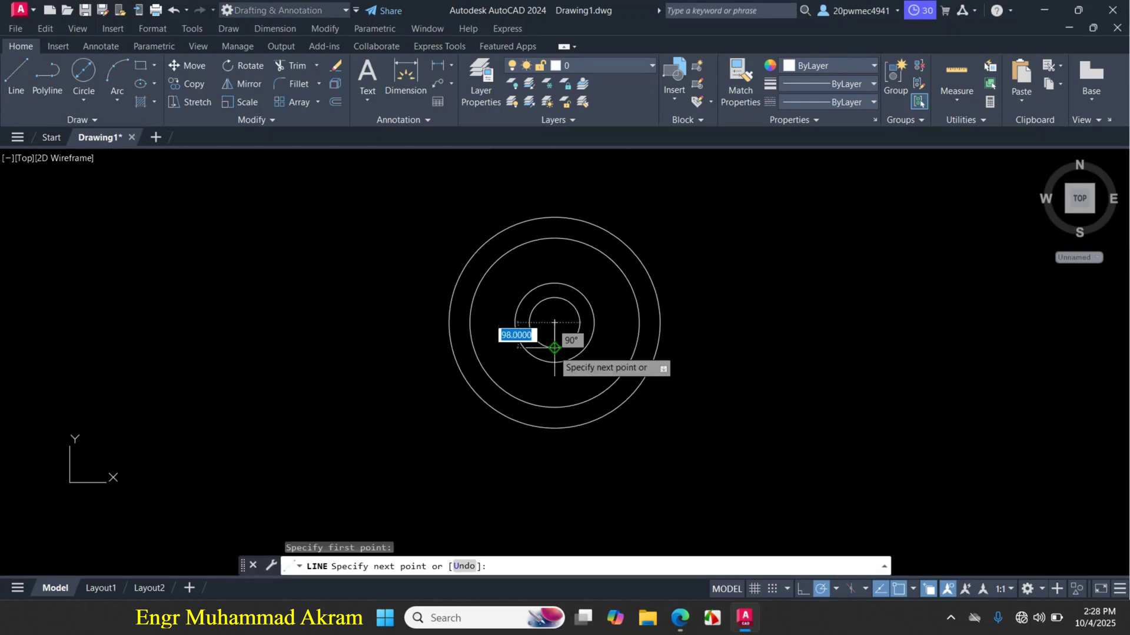
scroll(559, 353, up, 4)
scroll(562, 370, down, 2)
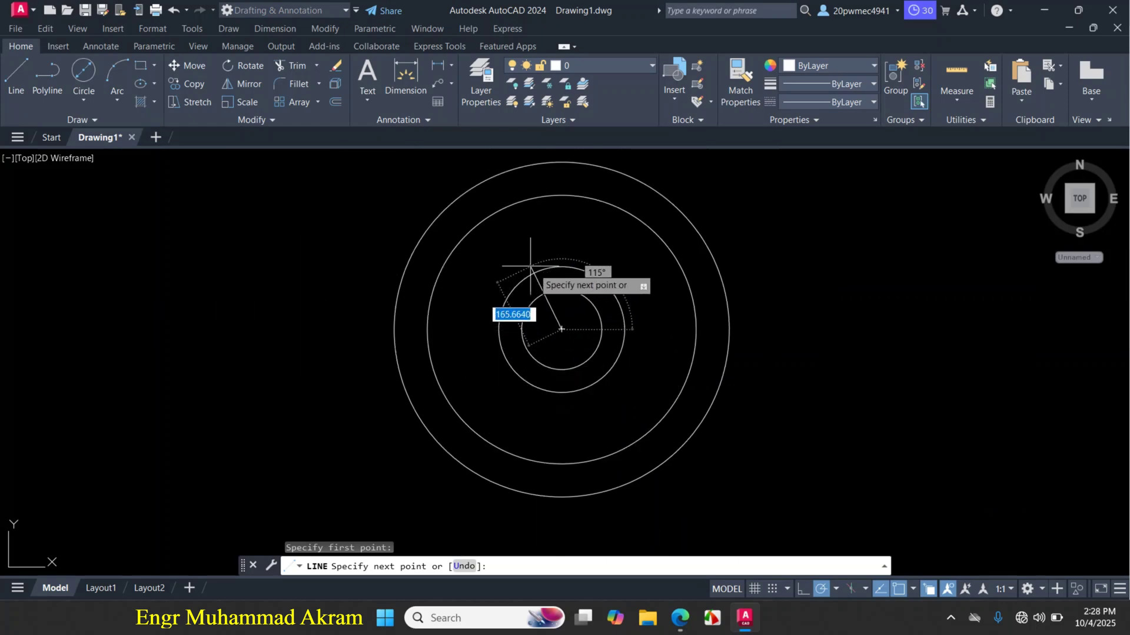
key(Tab)
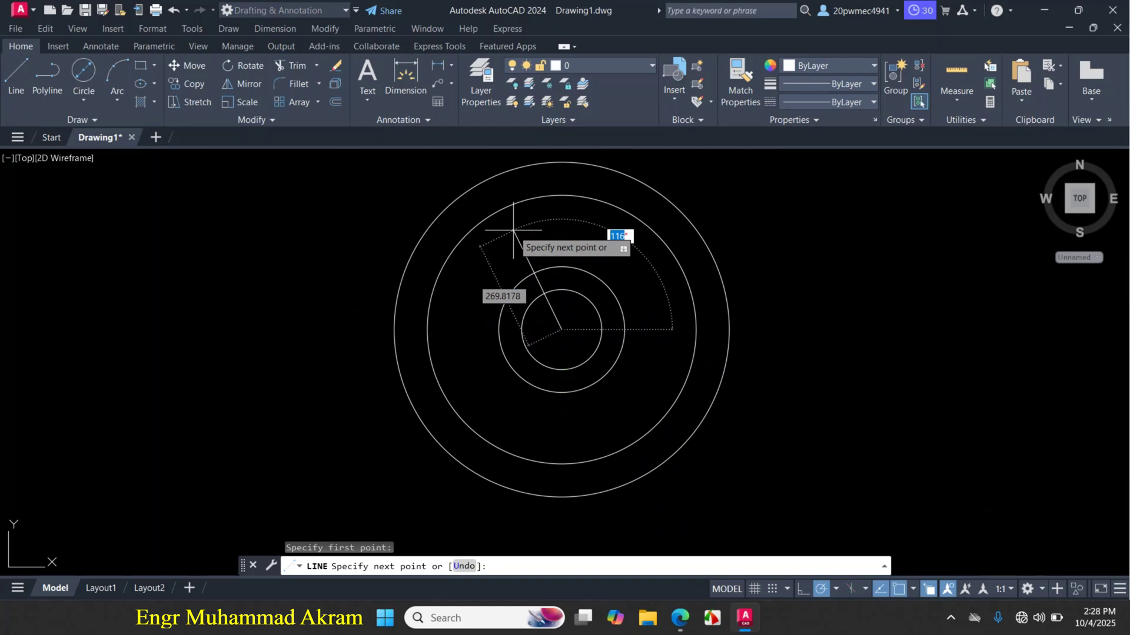
text(110)
key(Return)
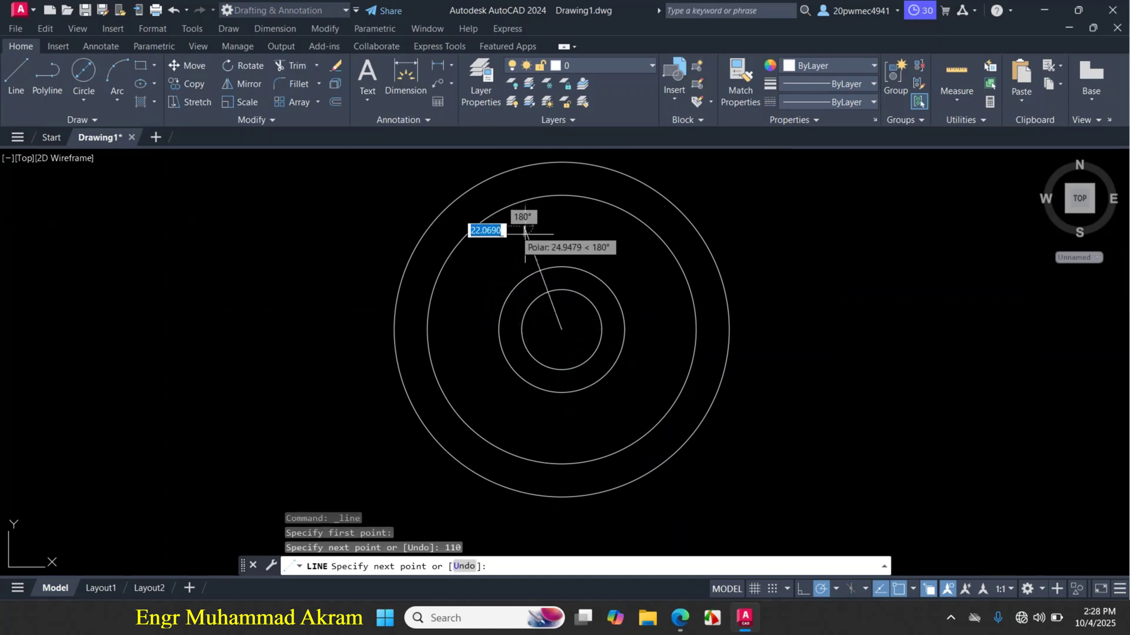
key(Escape)
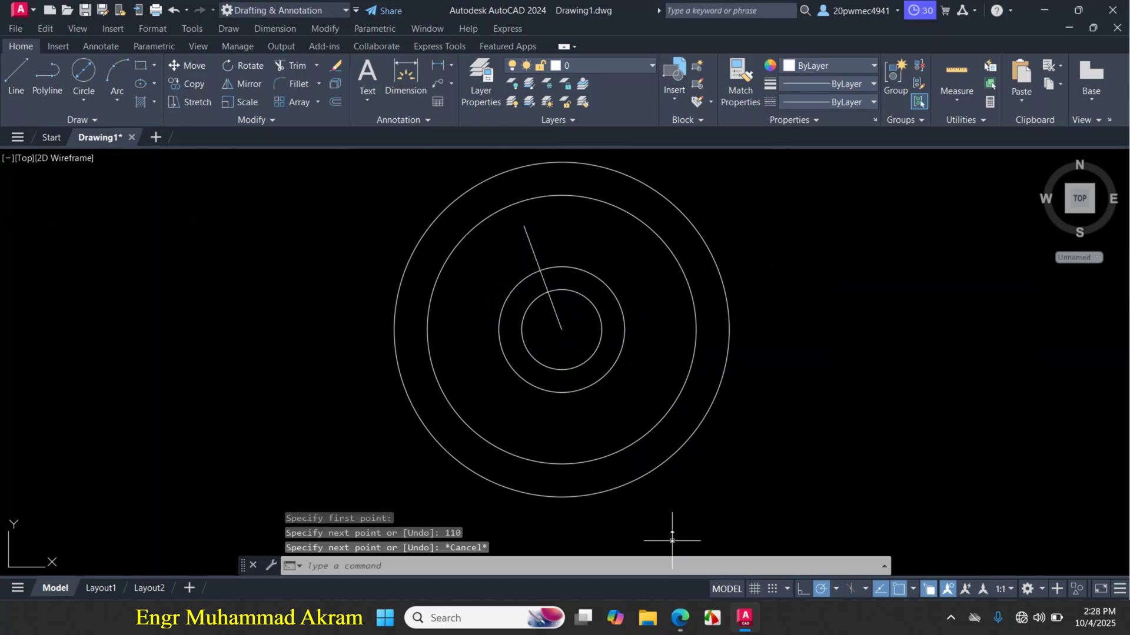
click(680, 618)
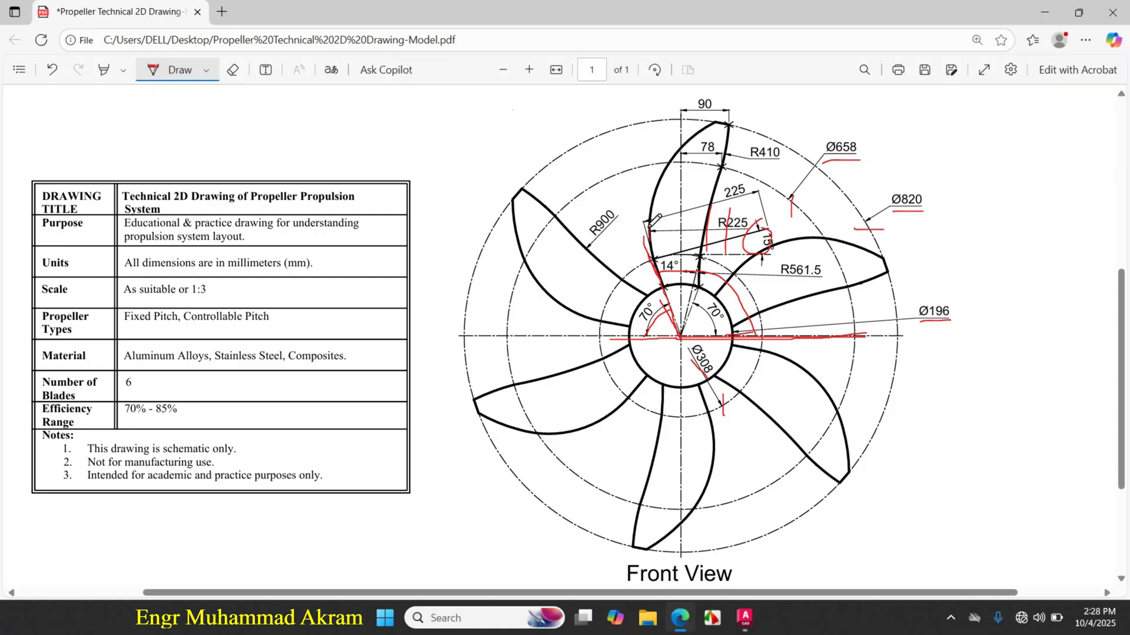
- Erase the old red ink around the R225 and 15° dimensions
drag(682, 154, 669, 171)
click(233, 70)
mouse_move(664, 213)
mouse_down()
mouse_move(721, 219)
mouse_move(697, 231)
mouse_move(773, 228)
mouse_move(844, 154)
mouse_move(871, 246)
mouse_move(903, 201)
mouse_move(935, 311)
mouse_move(908, 335)
mouse_move(769, 343)
mouse_move(742, 280)
mouse_move(674, 280)
mouse_move(642, 316)
mouse_move(688, 306)
mouse_move(668, 258)
mouse_move(645, 264)
mouse_move(650, 375)
mouse_move(752, 301)
mouse_up()
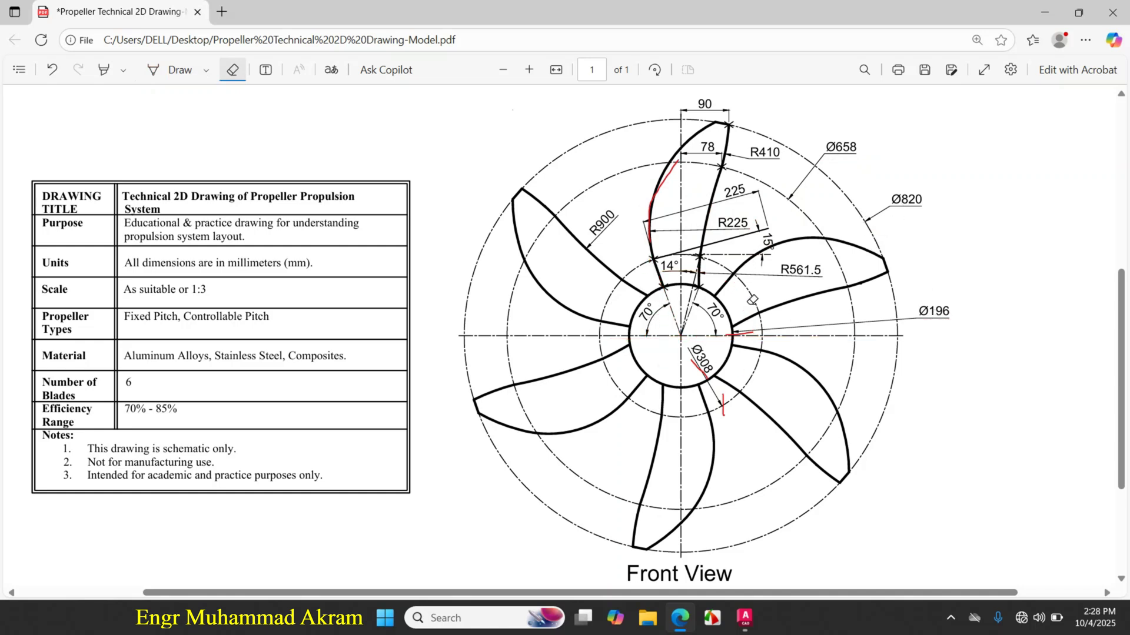
- Ink a red stroke from the 14° mark to R225 and underline the R225 dimension
click(171, 69)
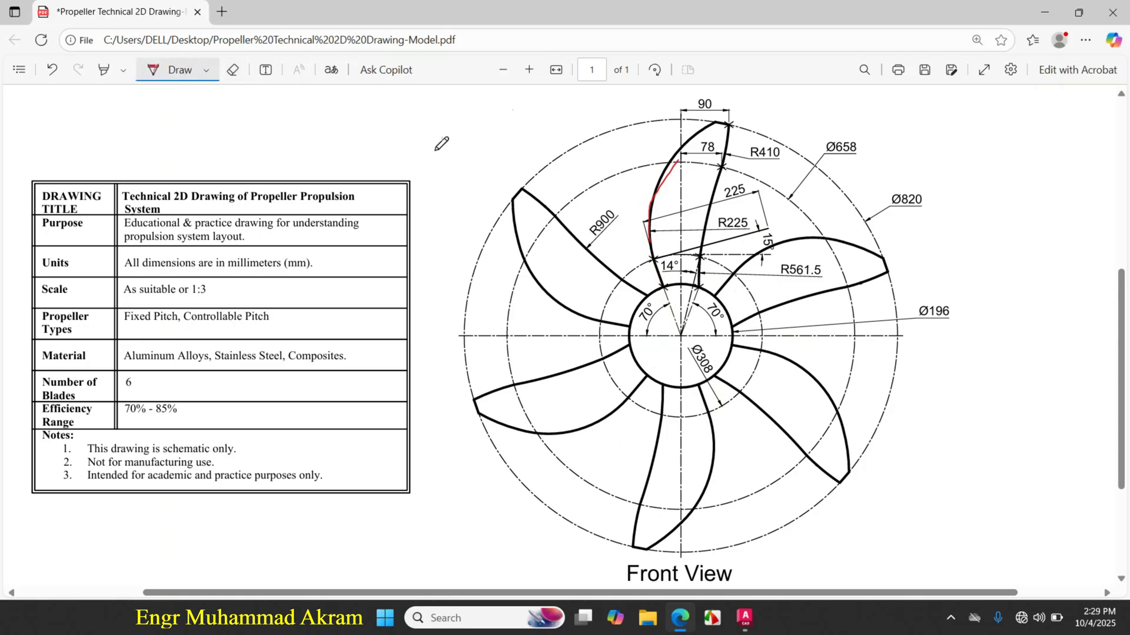
click(765, 228)
mouse_move(689, 250)
mouse_down()
mouse_move(766, 228)
mouse_move(748, 195)
mouse_up()
drag(721, 231, 757, 229)
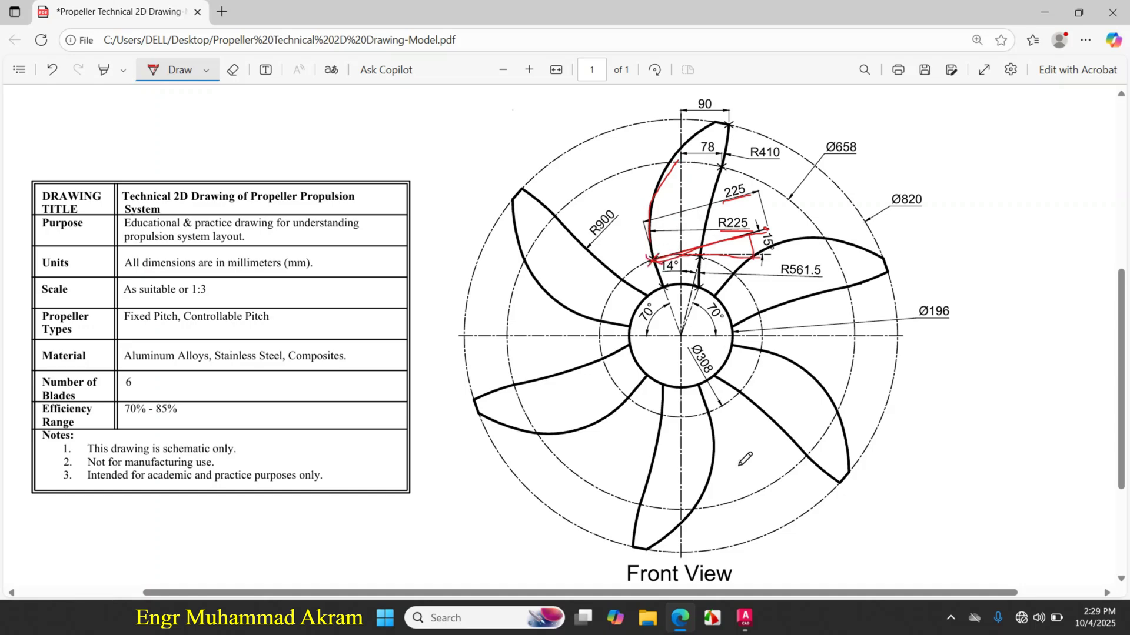
click(745, 618)
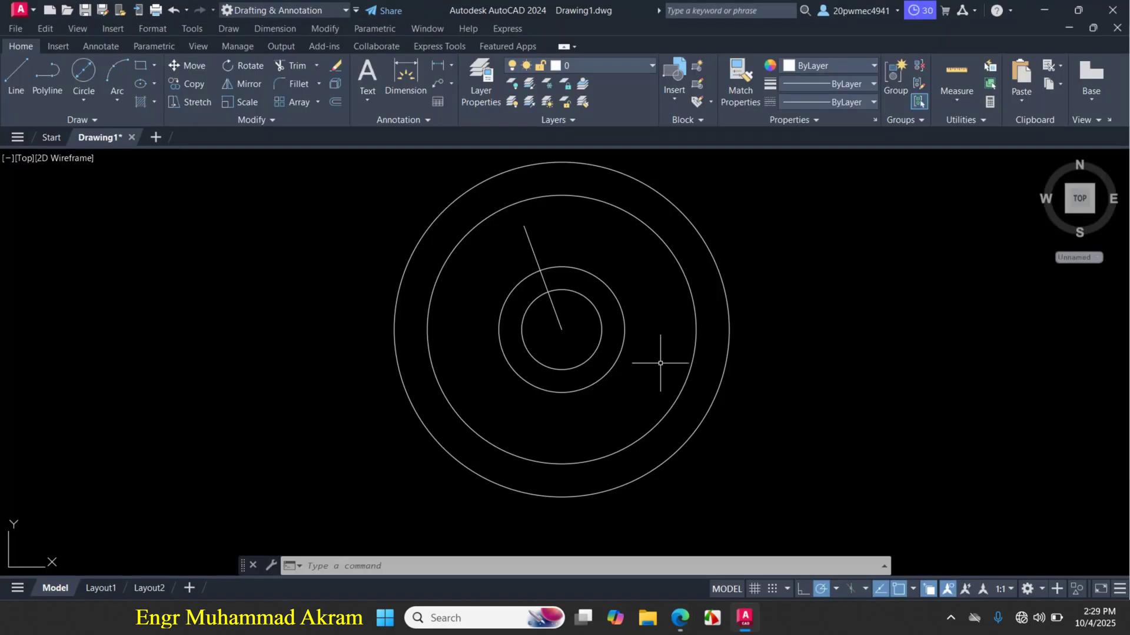
- Draw a 225-long line at 15° from where the 110° line crosses the Ø308 circle
click(16, 77)
scroll(539, 262, up, 4)
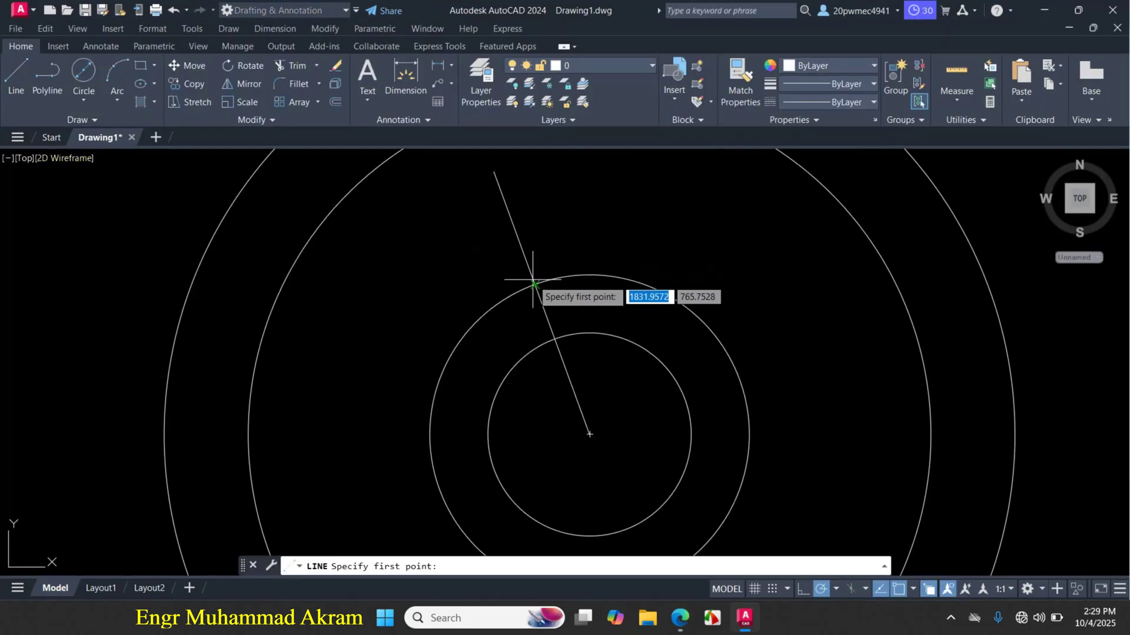
click(535, 285)
text(225)
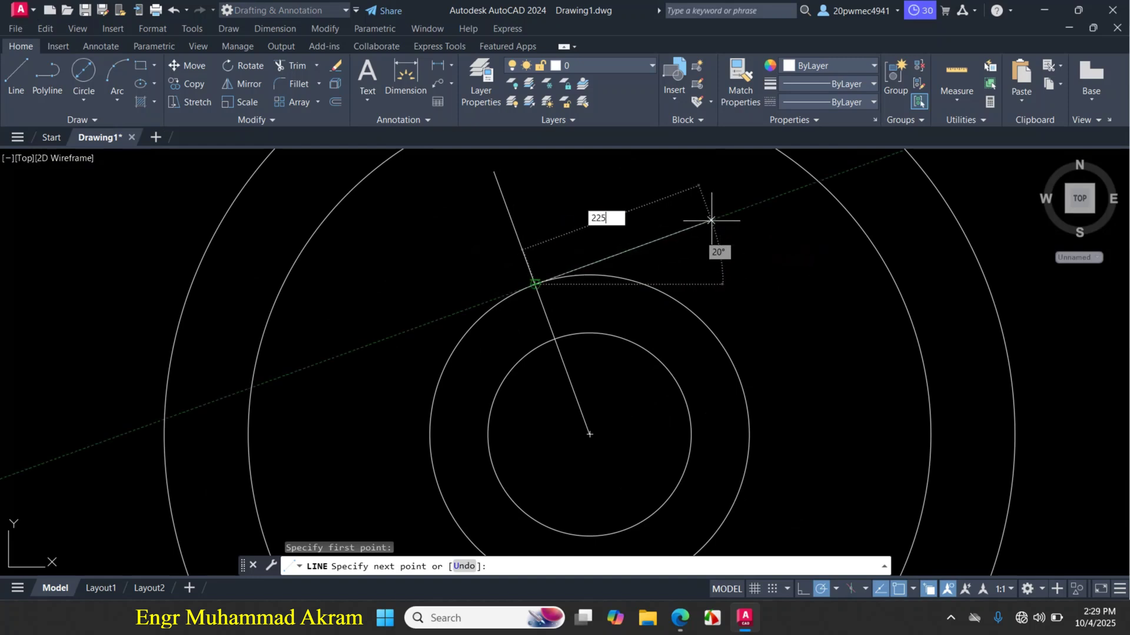
key(Tab)
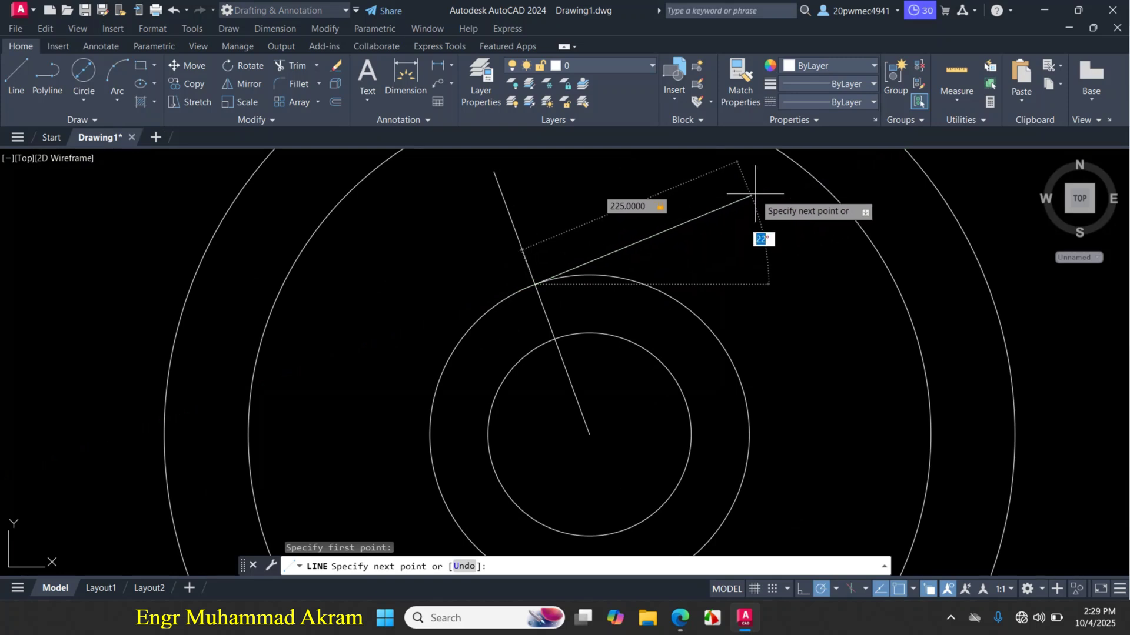
text(15)
key(Return)
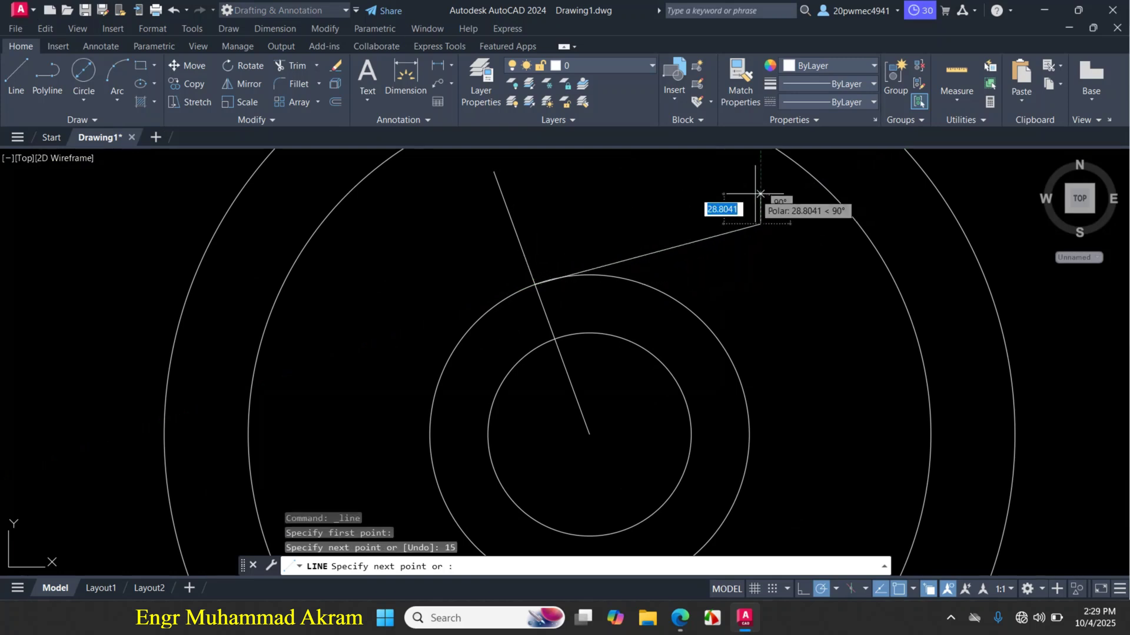
key(Escape)
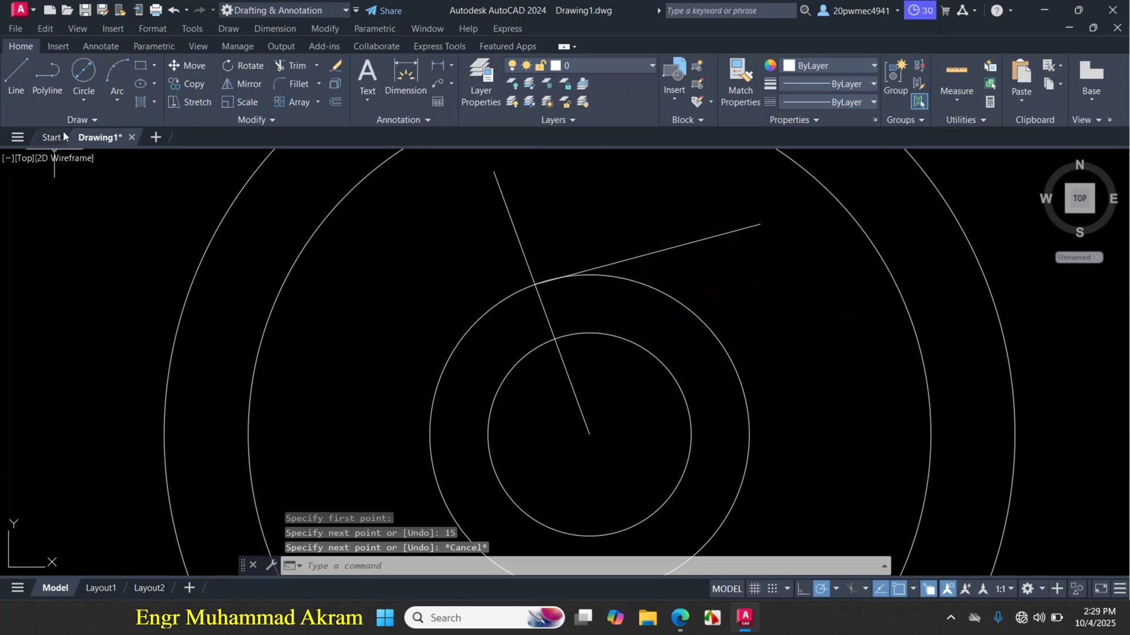
click(83, 100)
click(130, 134)
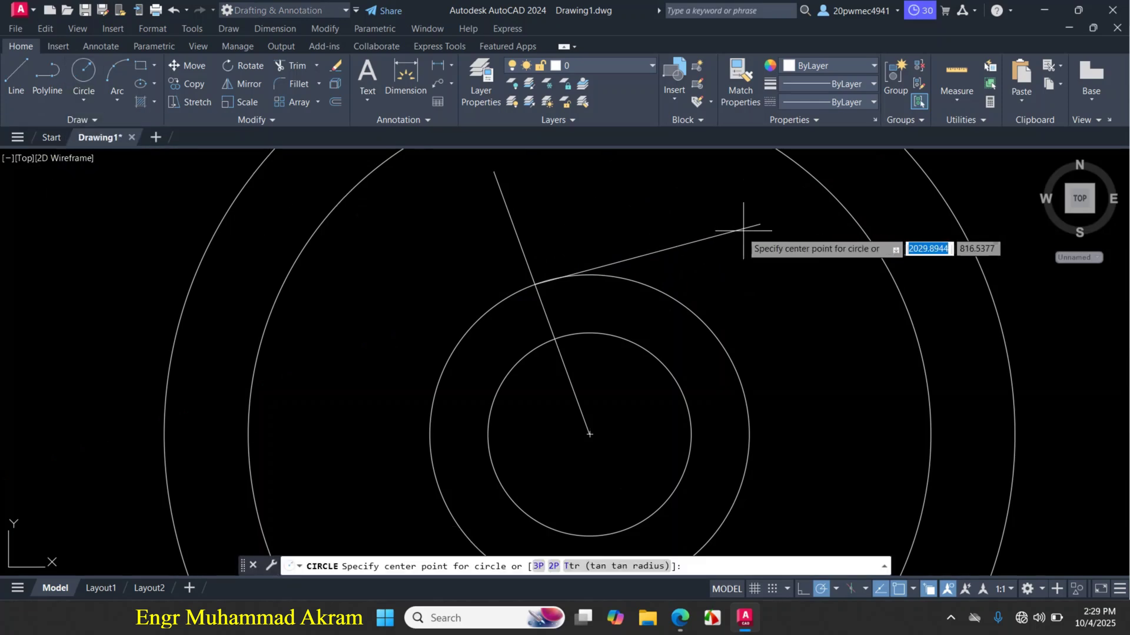
- Draw an R225 circle centred on the far endpoint of the 225 line
scroll(765, 227, up, 3)
click(719, 238)
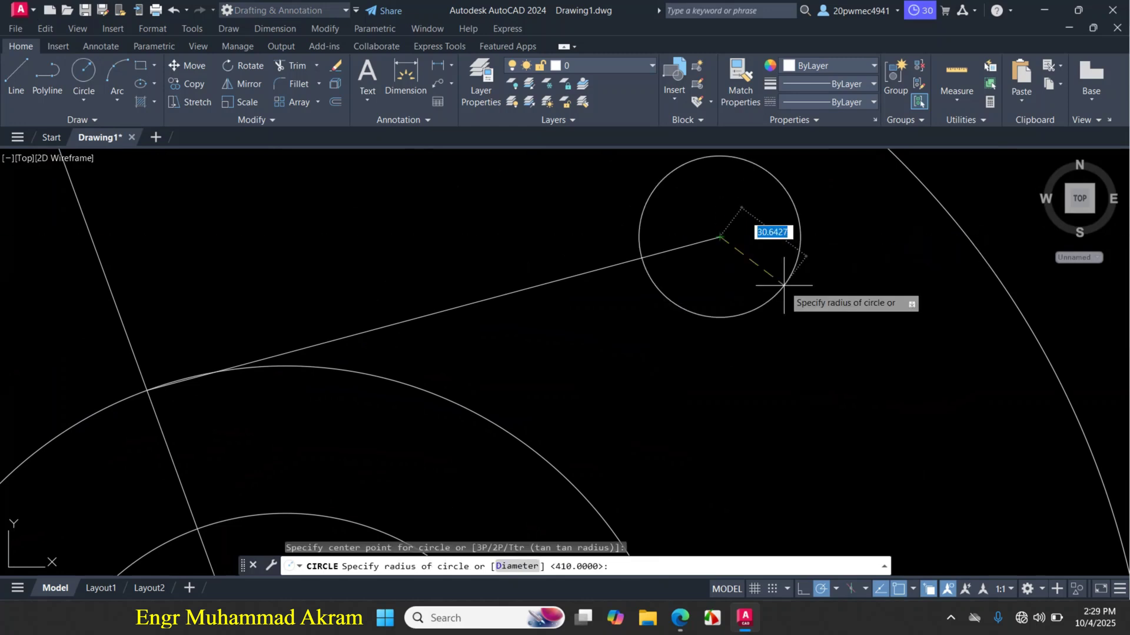
text(225)
key(Return)
scroll(726, 373, down, 3)
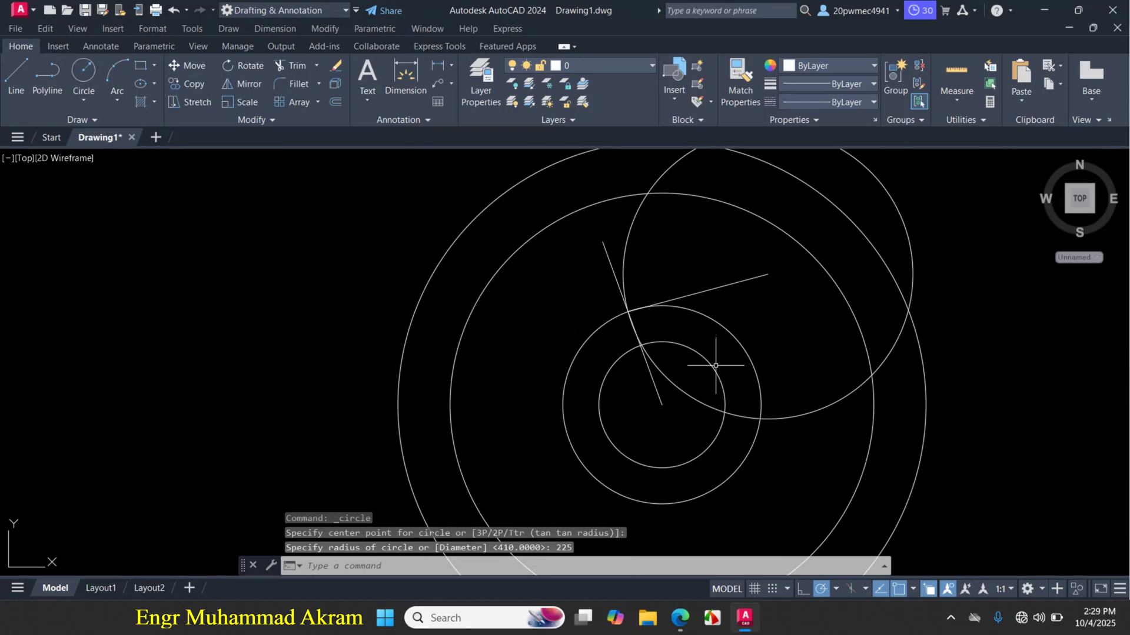
scroll(650, 336, up, 2)
scroll(619, 317, up, 2)
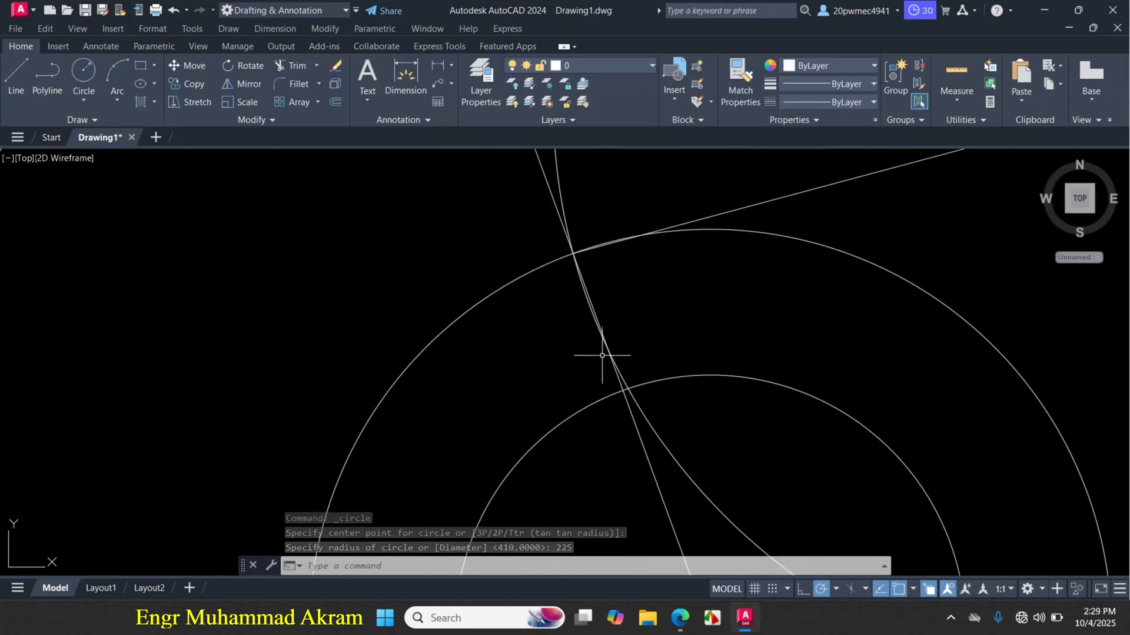
click(680, 618)
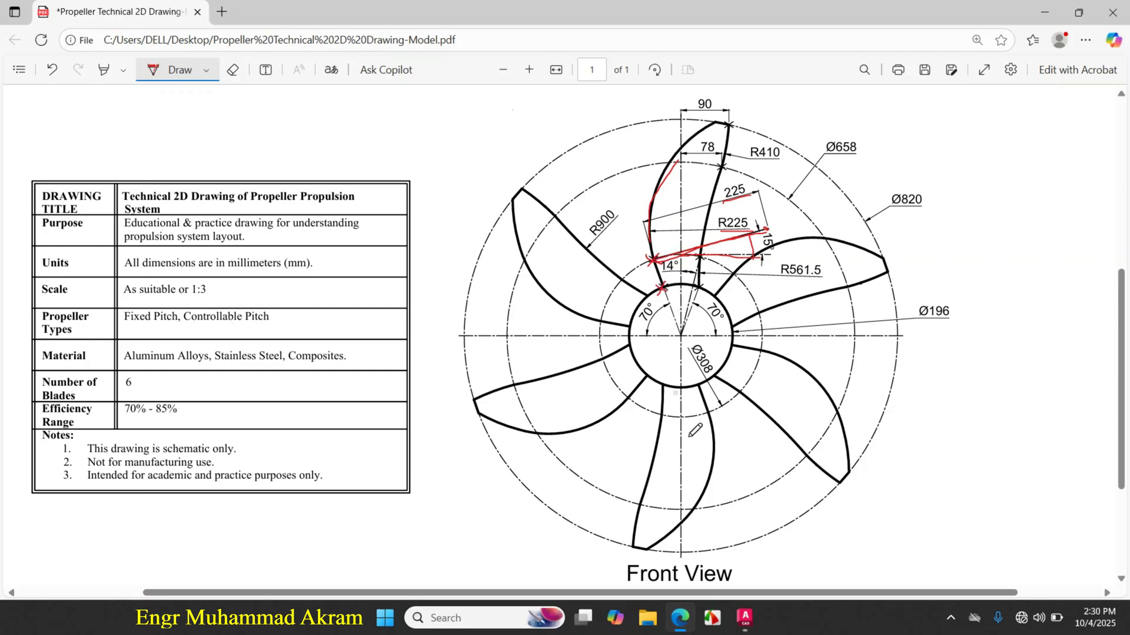
click(743, 628)
- Trim away the excess pieces of the 110° radial line and the R225 circle
scroll(612, 378, down, 3)
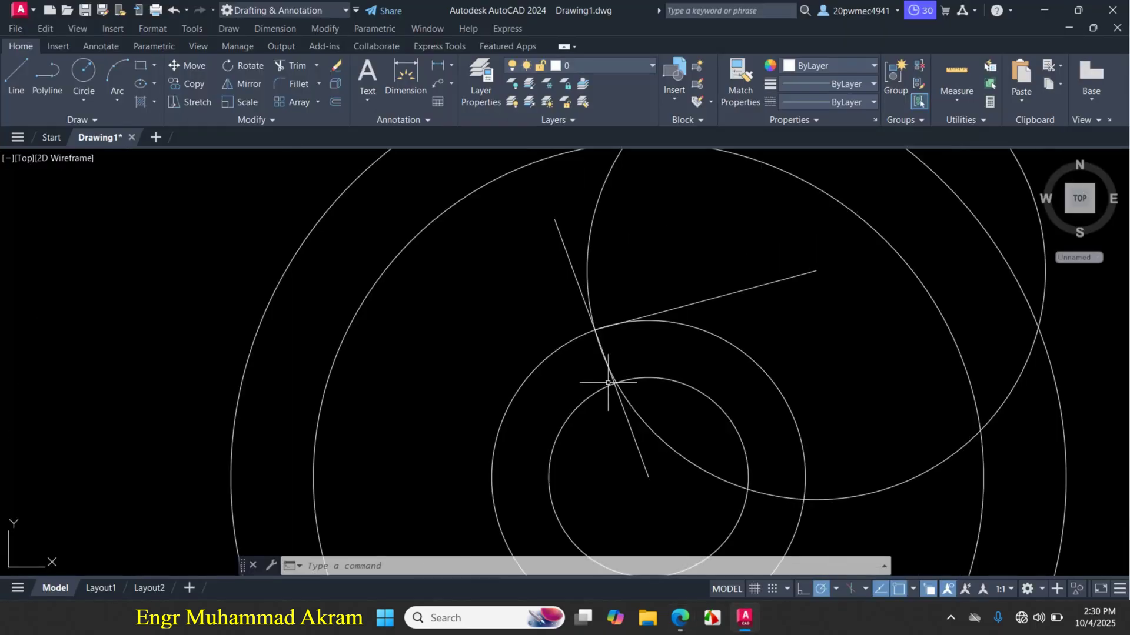
scroll(600, 389, up, 2)
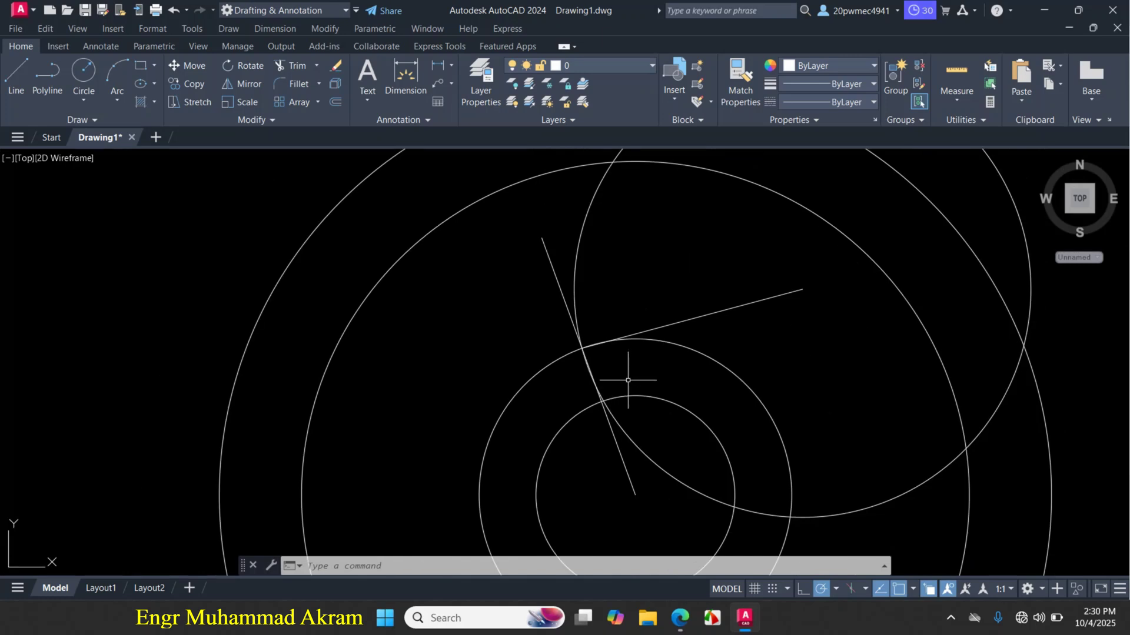
text(tr)
key(Return)
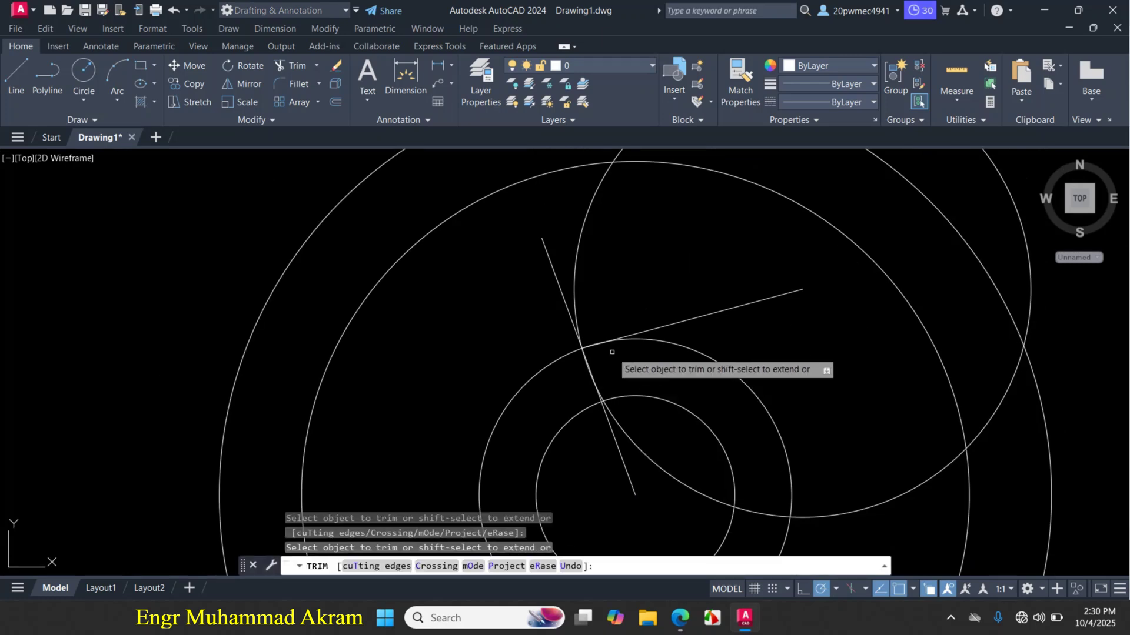
mouse_move(613, 351)
mouse_down()
mouse_move(573, 385)
mouse_move(568, 353)
mouse_up()
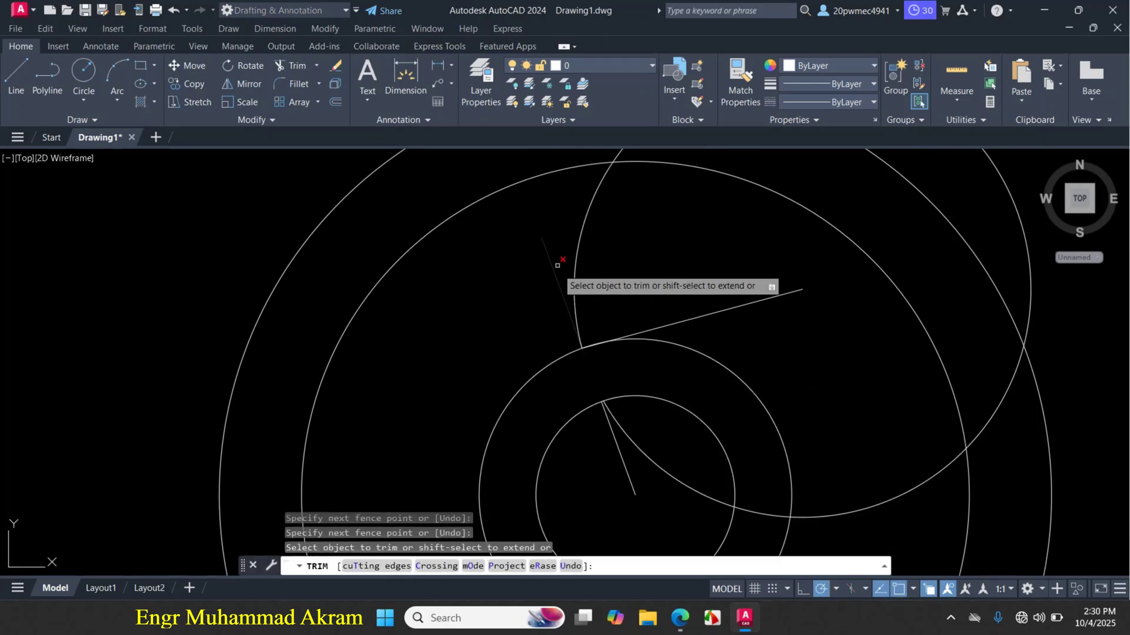
mouse_move(556, 265)
mouse_down()
mouse_move(540, 285)
mouse_move(547, 277)
mouse_up()
scroll(530, 400, down, 3)
mouse_move(636, 247)
mouse_down()
mouse_move(652, 252)
mouse_move(650, 275)
mouse_up()
key(Escape)
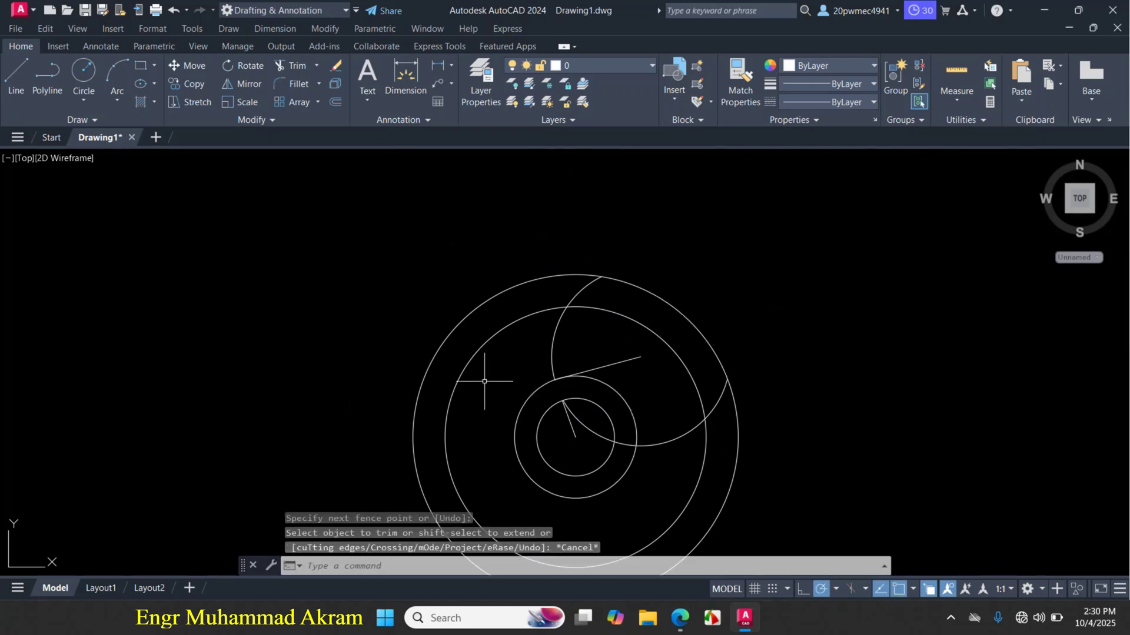
scroll(488, 379, up, 4)
- Draw a short blade-root line ending at the arc/circle intersection, then window-select the arc and lines
click(16, 73)
scroll(580, 391, up, 2)
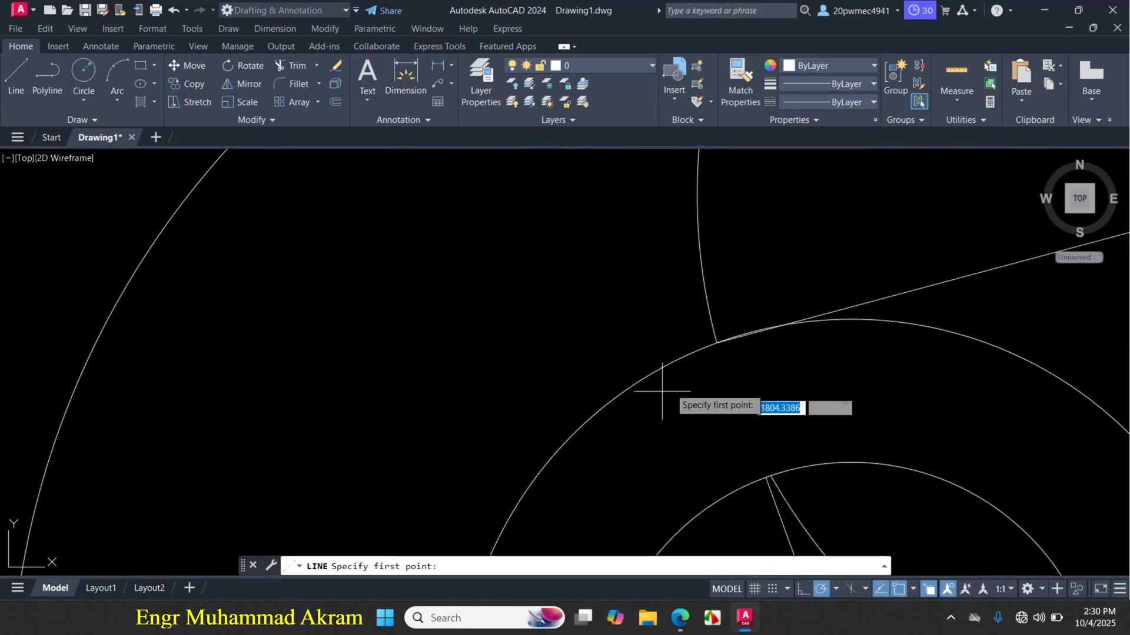
click(715, 342)
scroll(651, 323, down, 2)
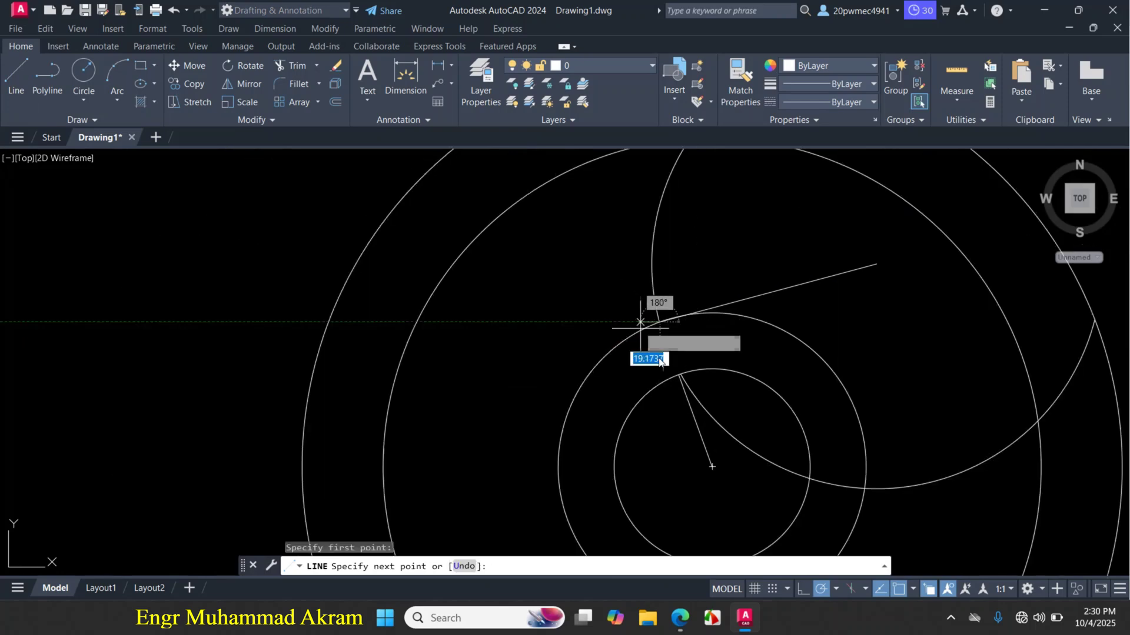
scroll(682, 396, up, 2)
scroll(682, 395, up, 2)
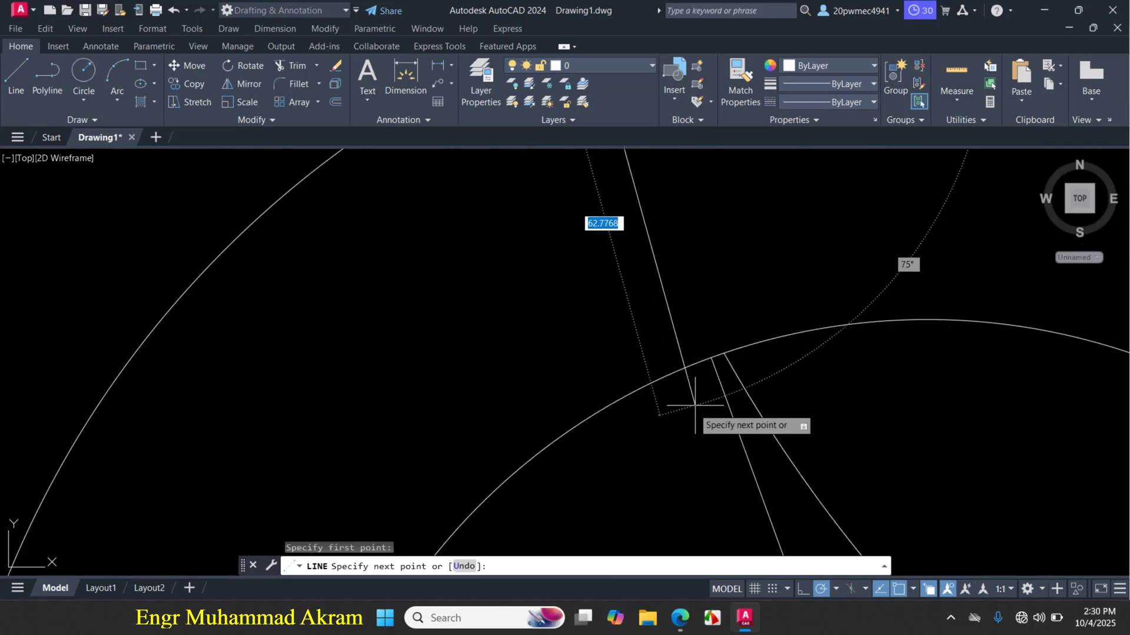
click(711, 357)
scroll(711, 357, down, 2)
key(Escape)
scroll(645, 391, up, 2)
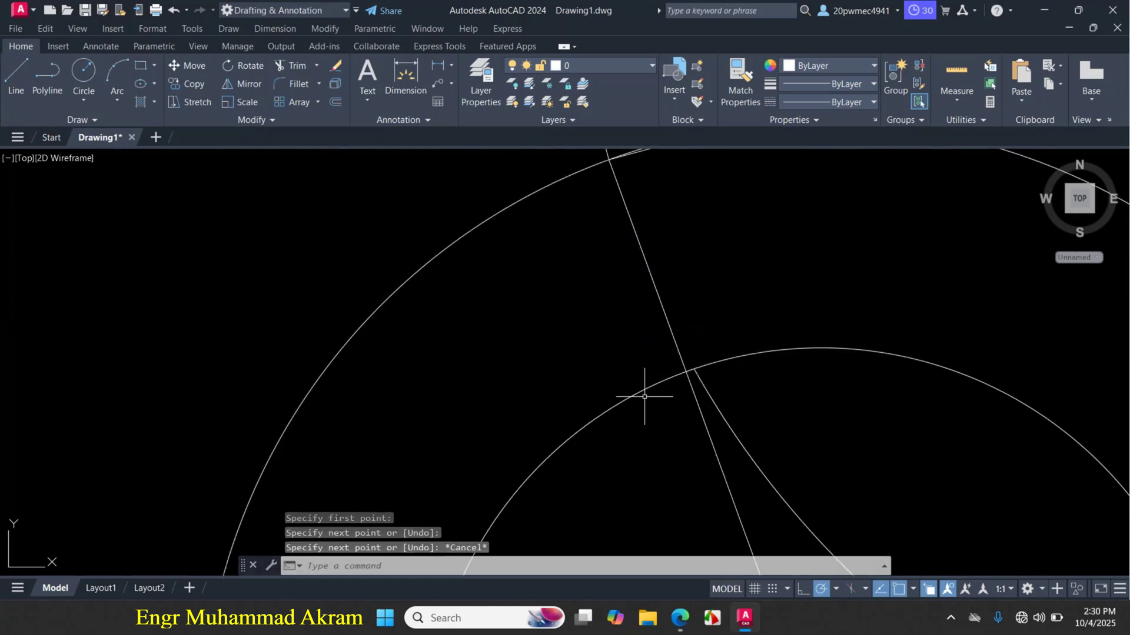
scroll(646, 408, down, 3)
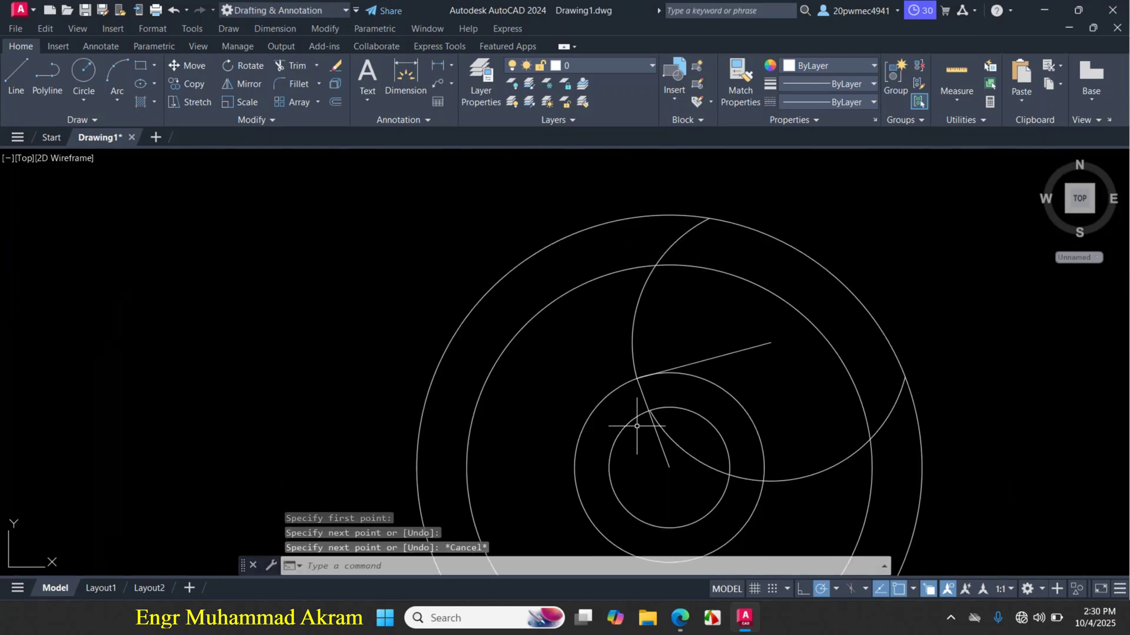
drag(694, 435, 636, 461)
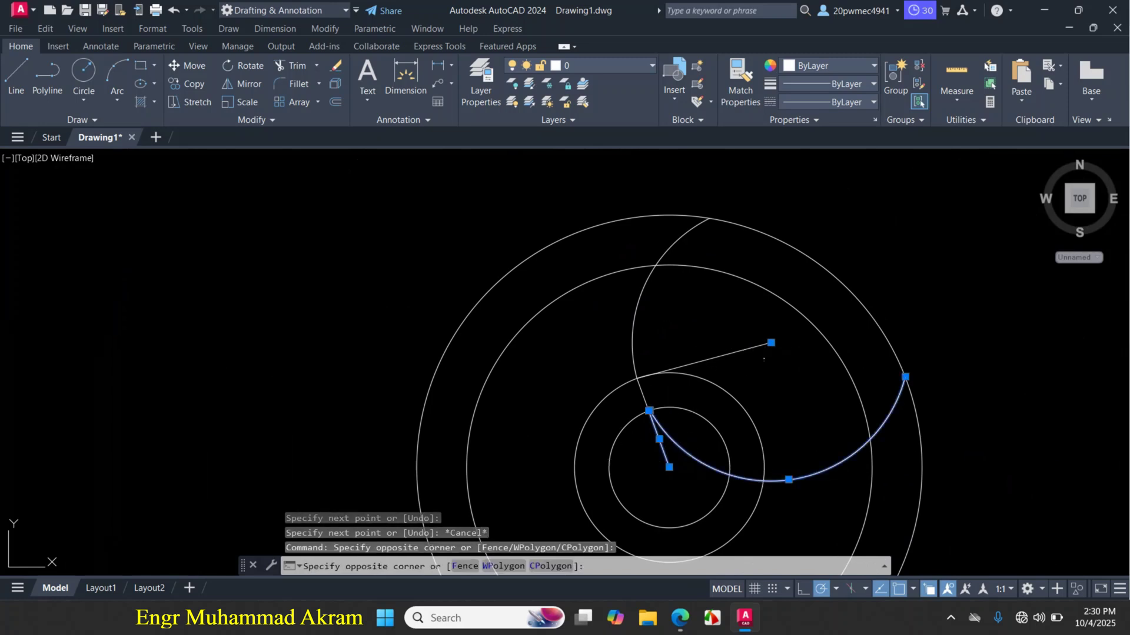